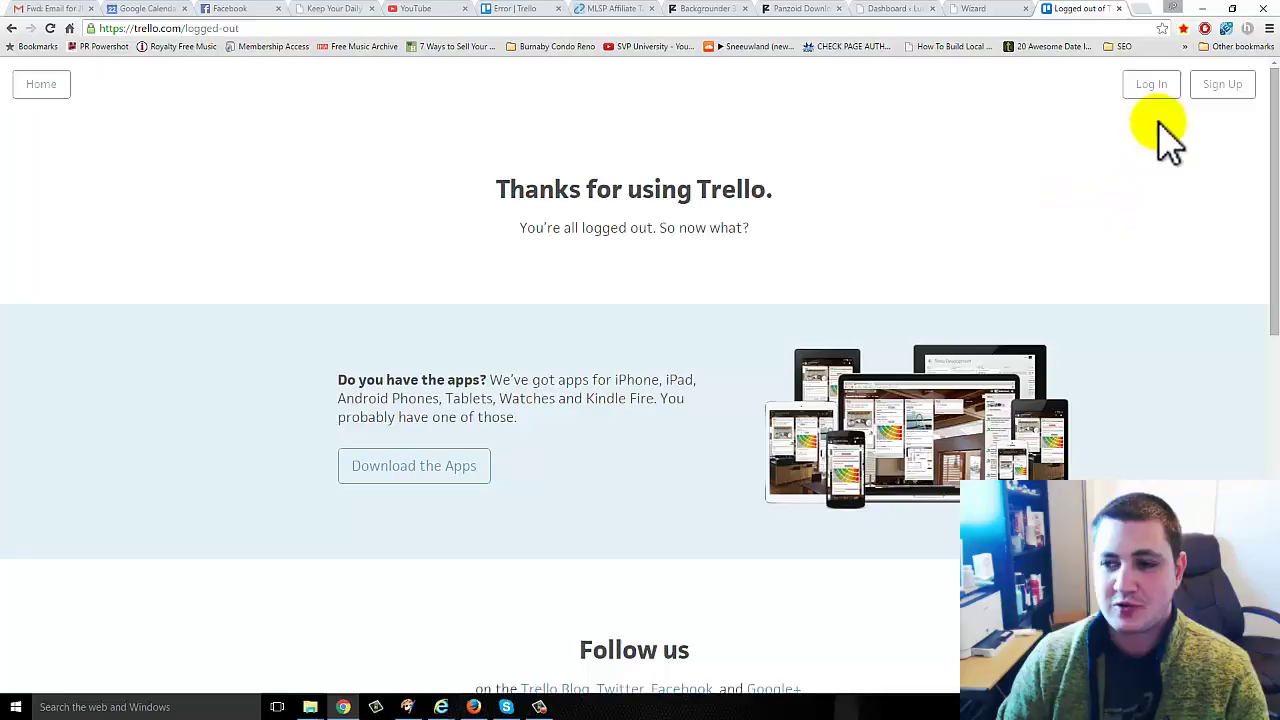
- Log in to Trello with the Google account through the Log in page
click(1215, 86)
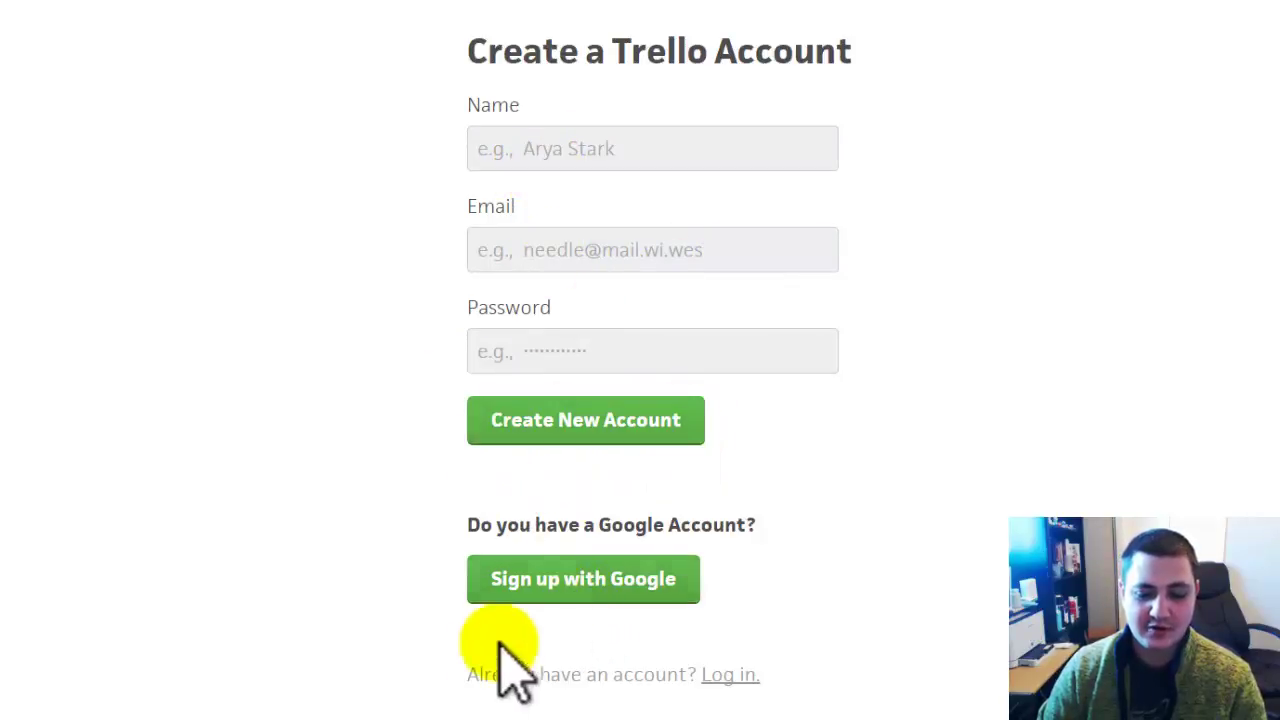
click(730, 675)
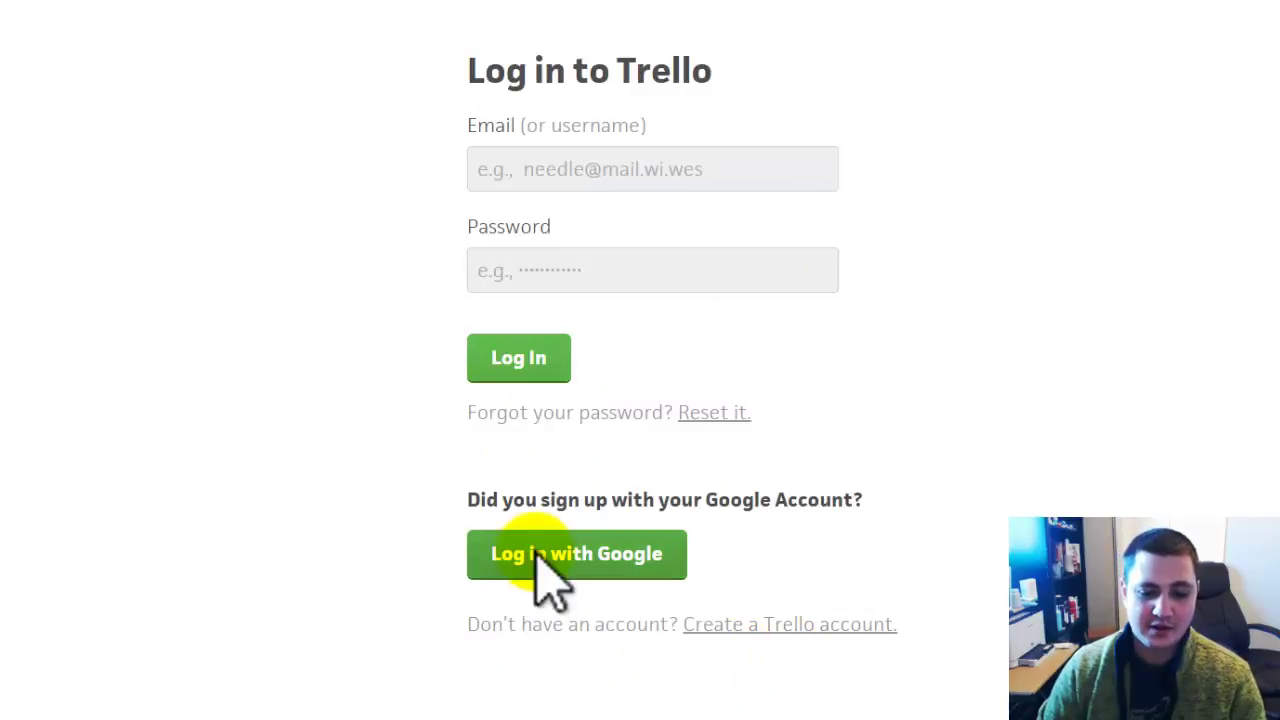
click(537, 558)
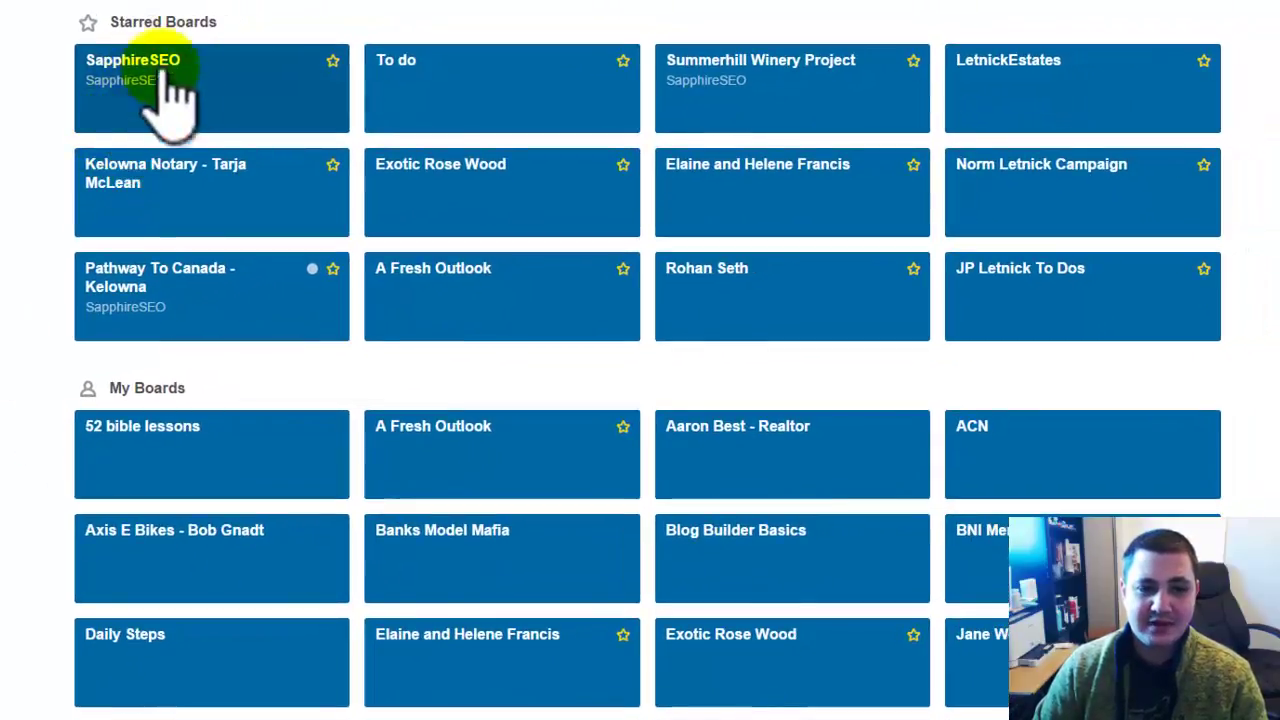
scroll(520, 300, down, 10)
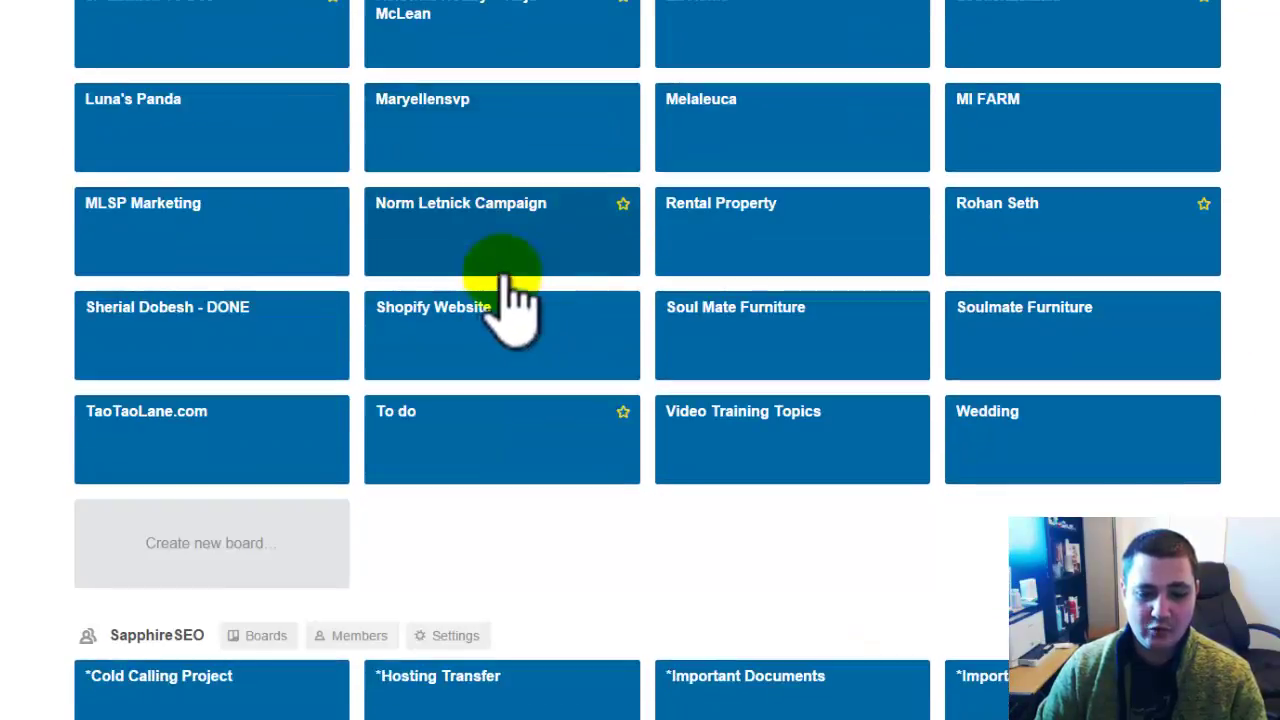
scroll(490, 300, up, 6)
scroll(470, 305, up, 4)
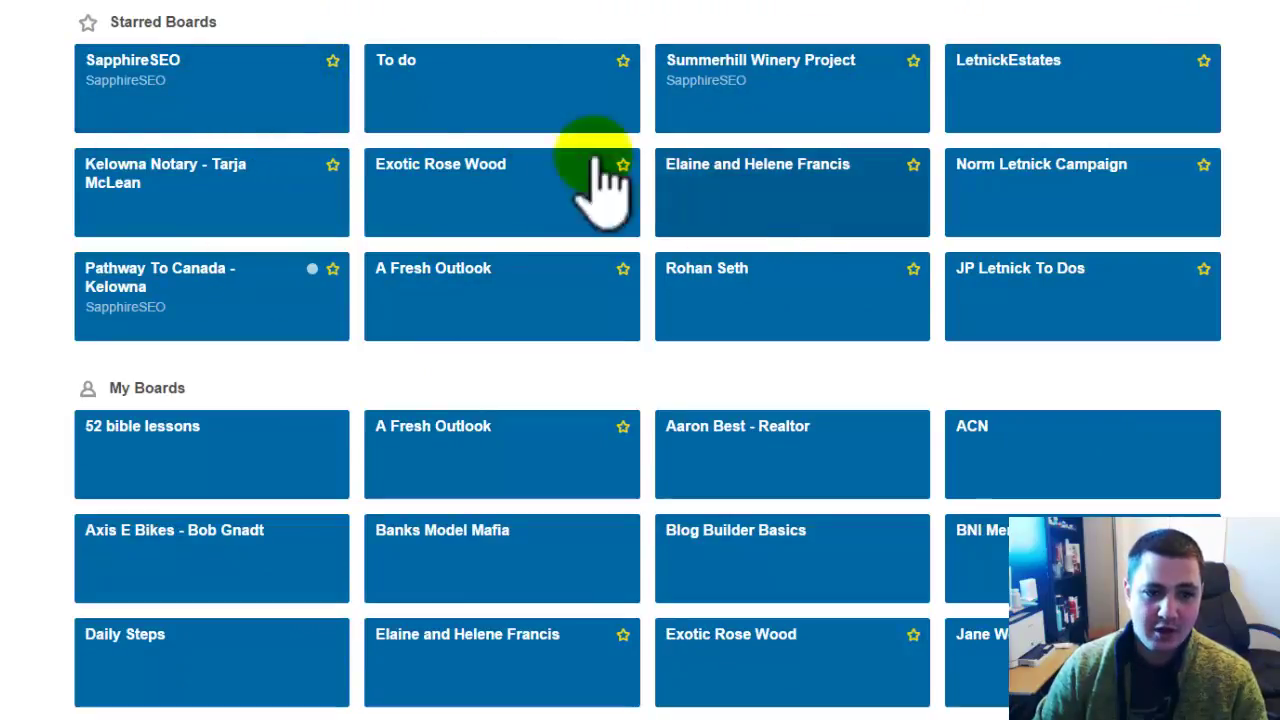
scroll(370, 340, down, 3)
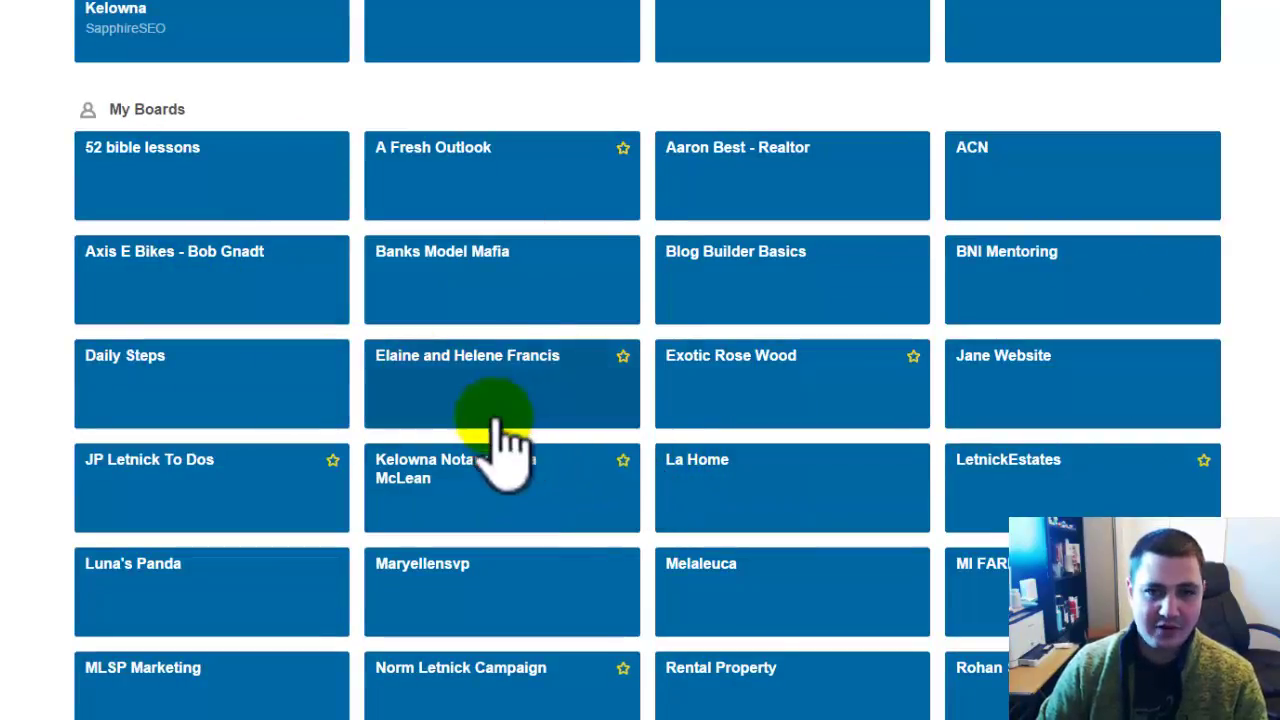
scroll(214, 423, down, 4)
scroll(100, 420, down, 4)
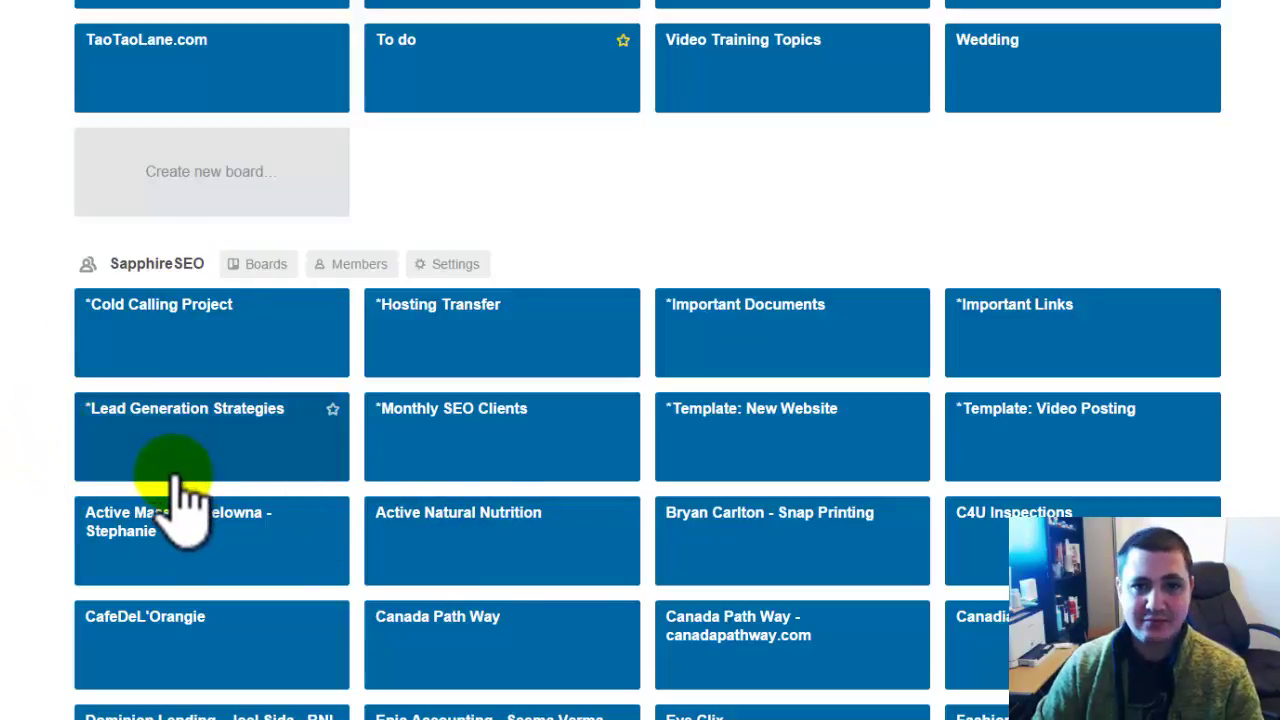
scroll(177, 505, down, 4)
scroll(174, 516, up, 4)
scroll(172, 520, up, 15)
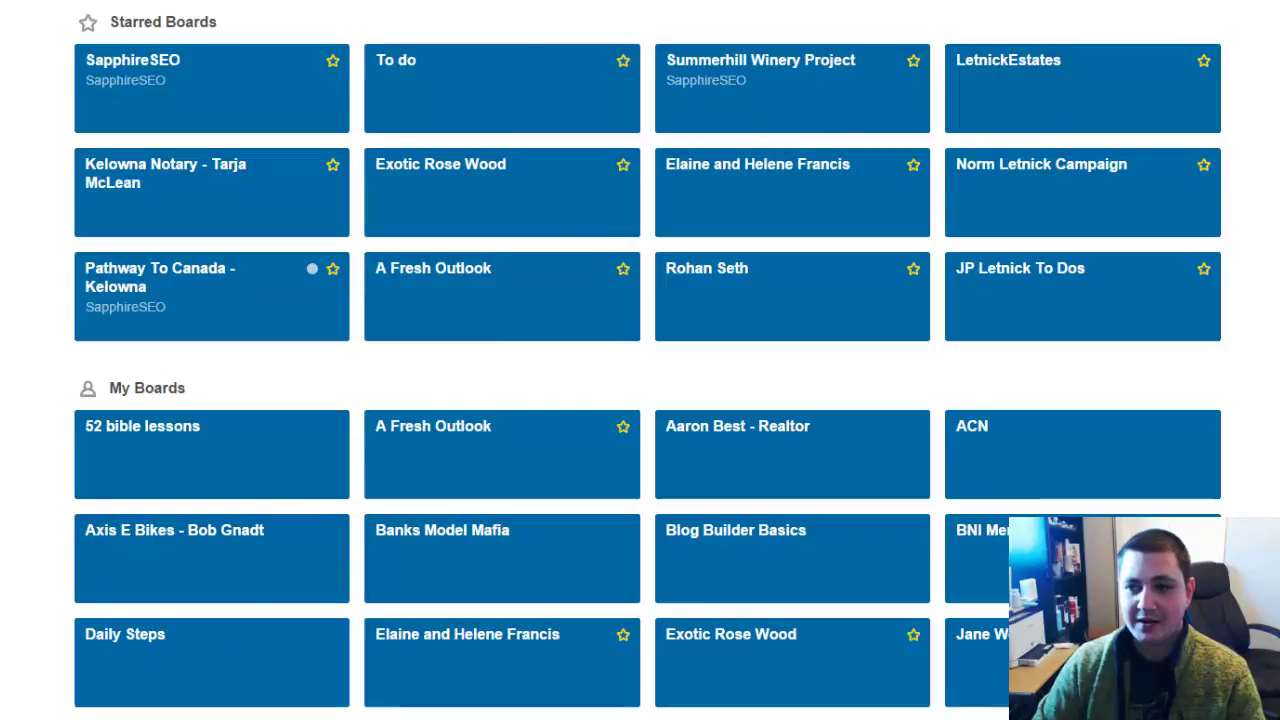
- Start a private board titled 'MLSP Work' with the team left at (none)
click(1089, 21)
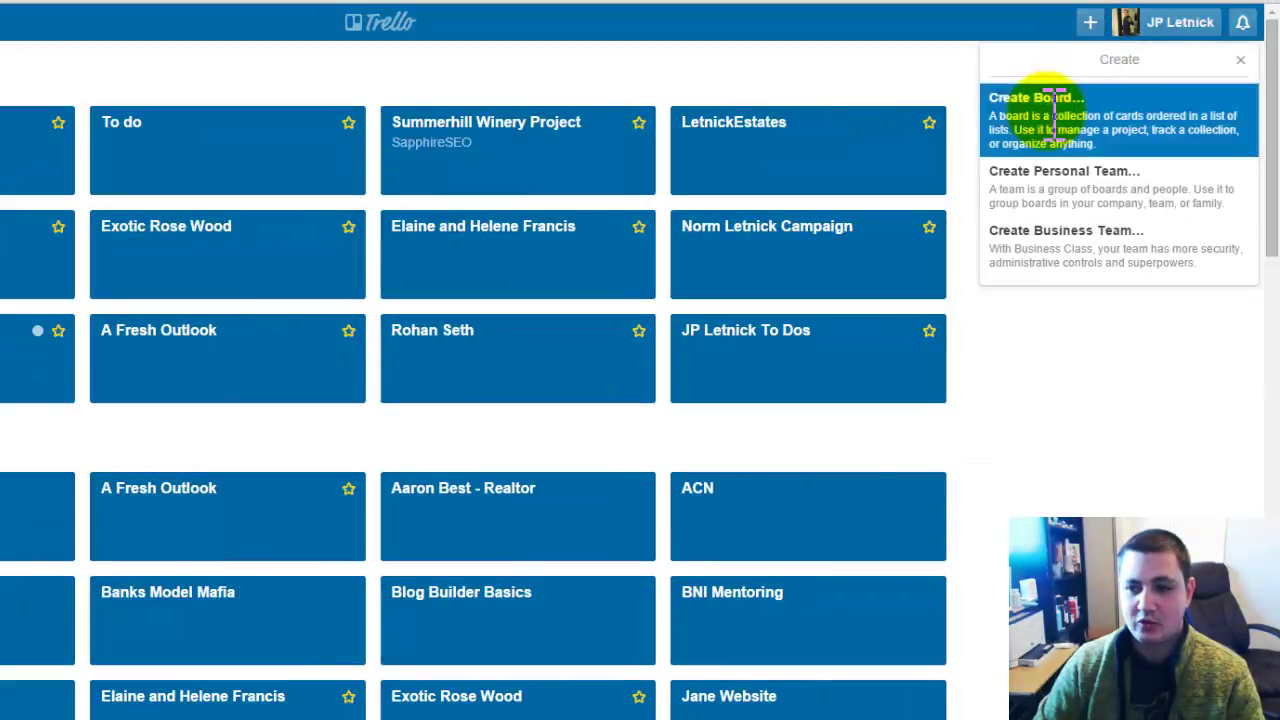
click(1046, 96)
click(1059, 119)
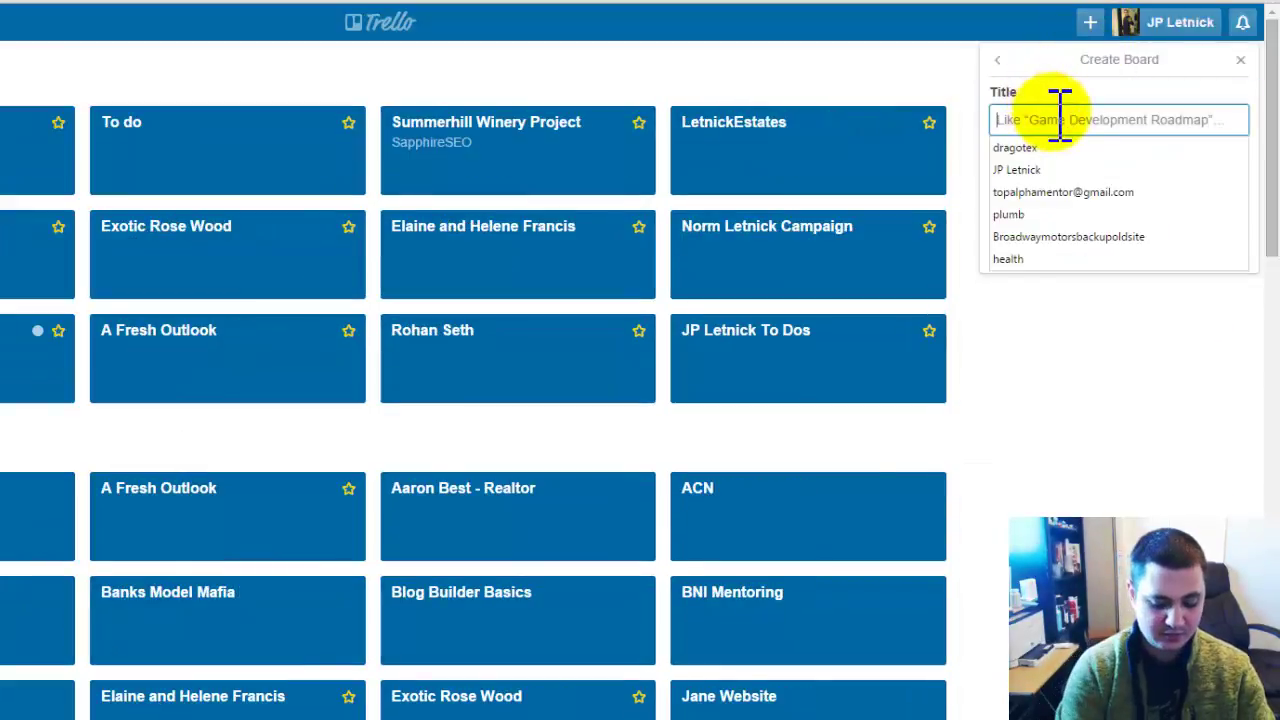
key(Escape)
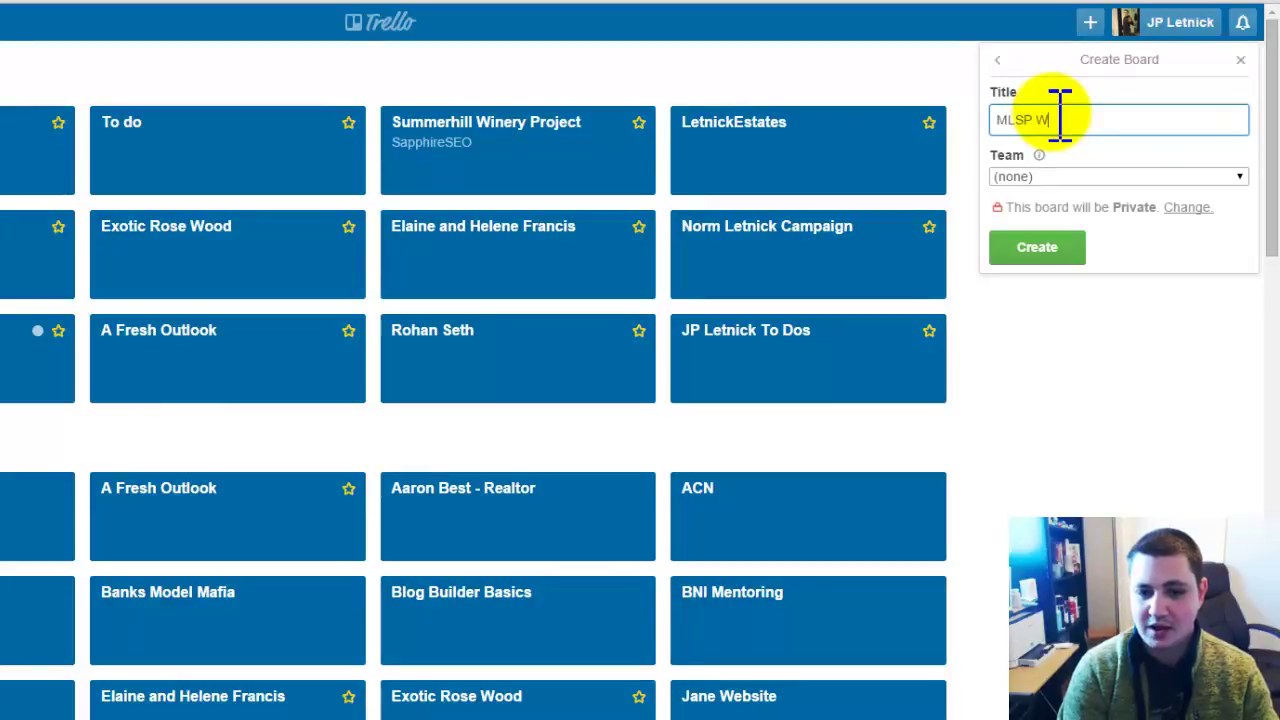
click(1030, 178)
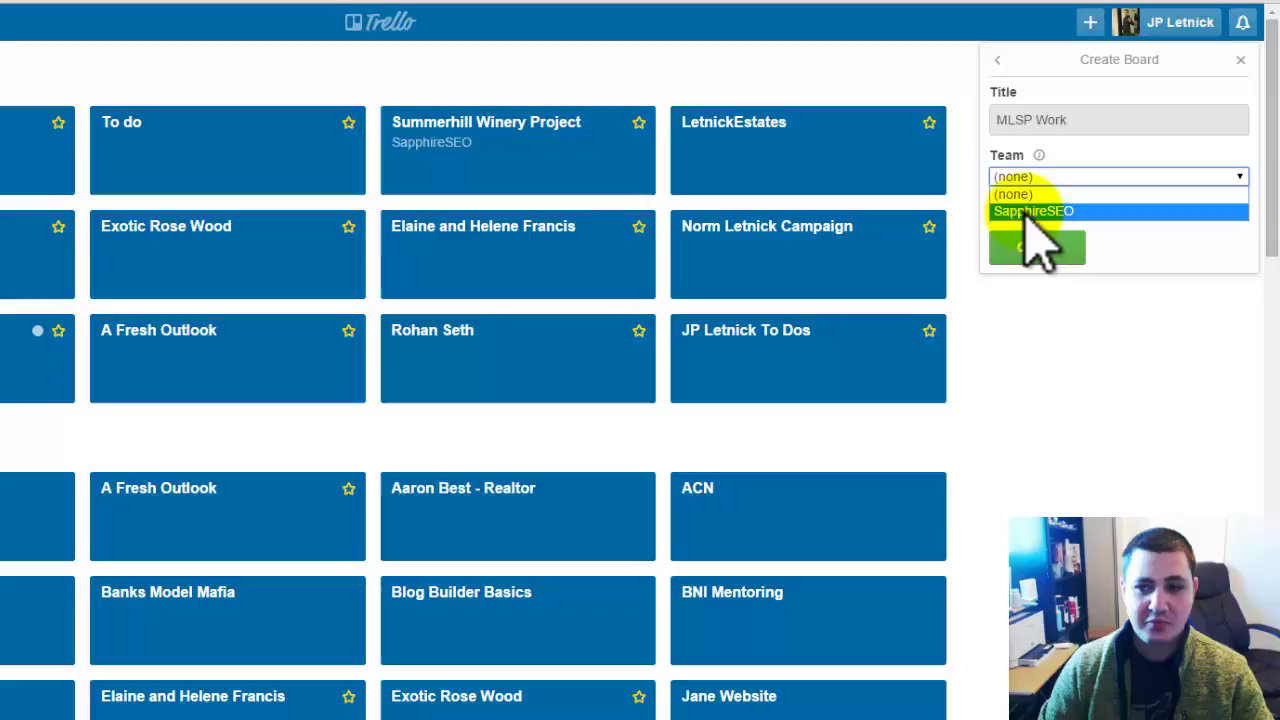
click(1150, 252)
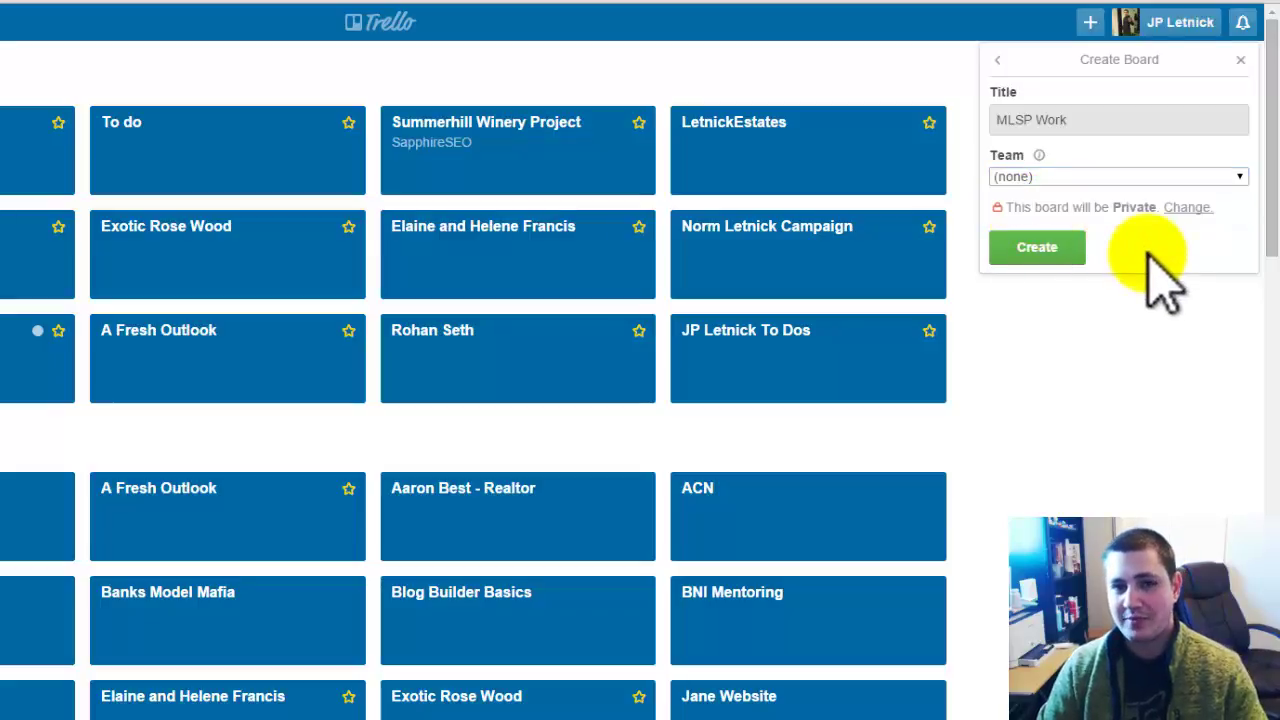
- Close the Create Board form without creating anything, returning to the existing board
click(1090, 22)
click(1090, 22)
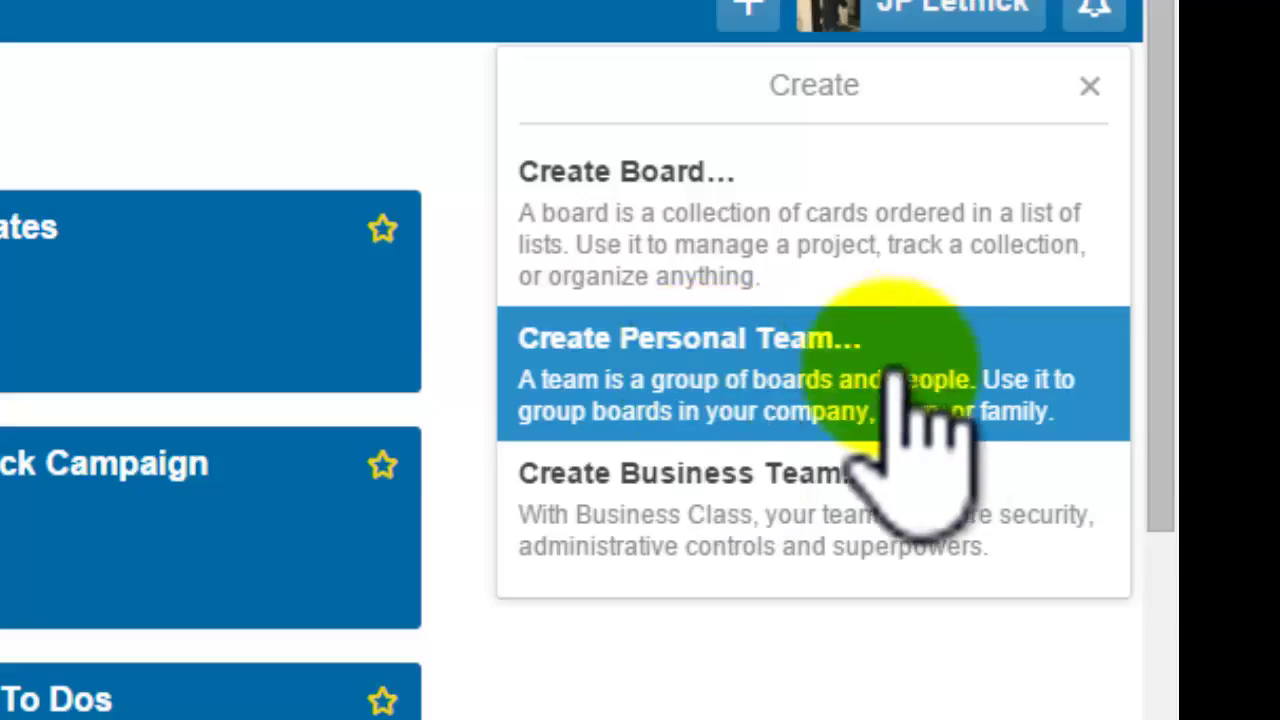
click(700, 171)
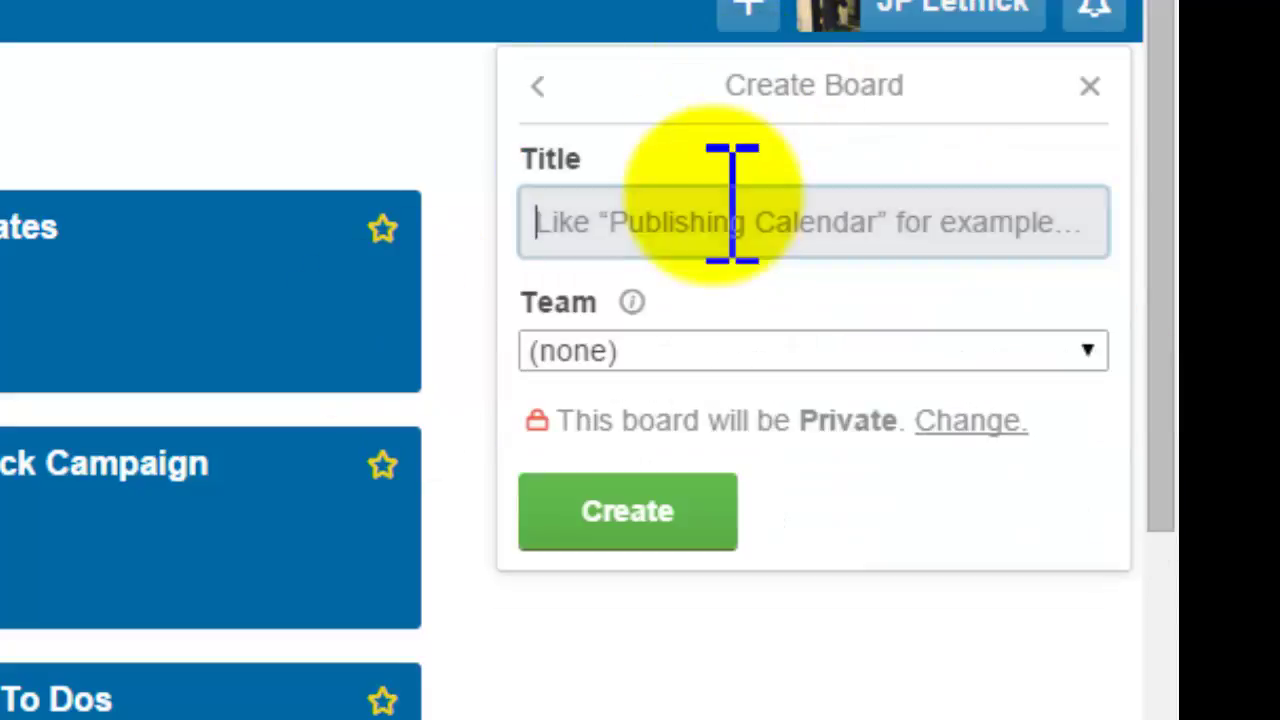
click(590, 352)
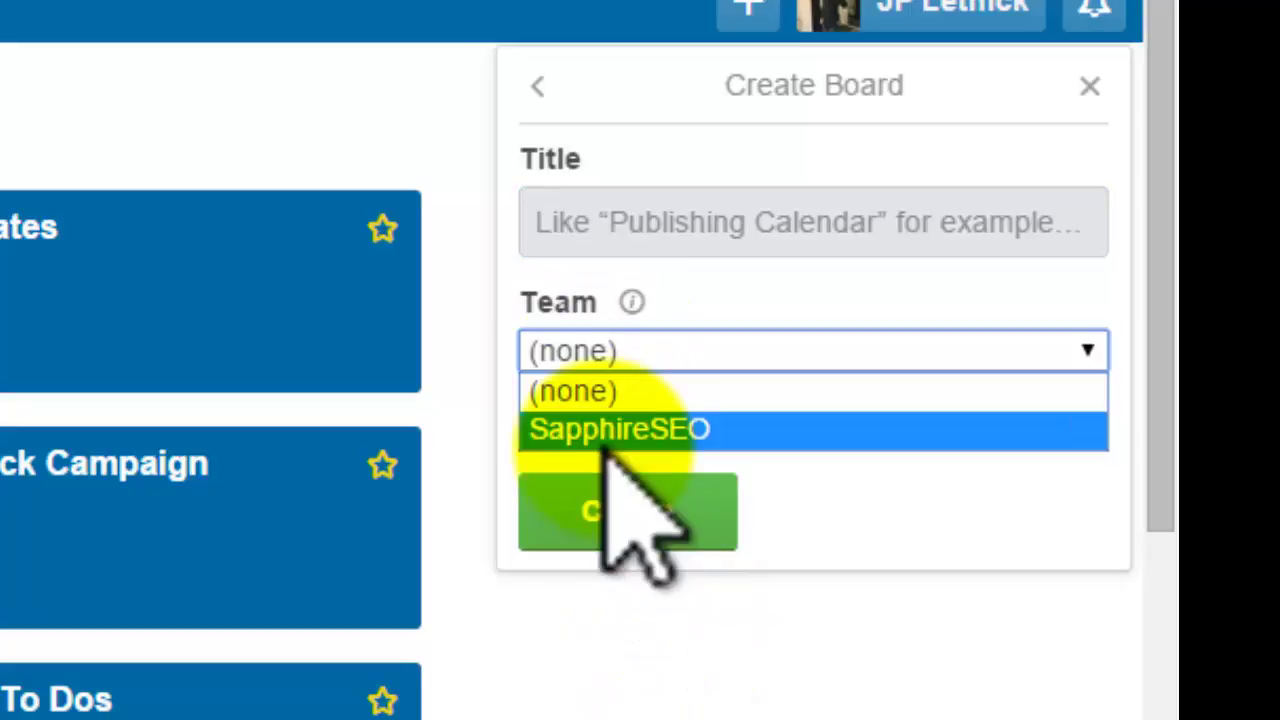
click(613, 580)
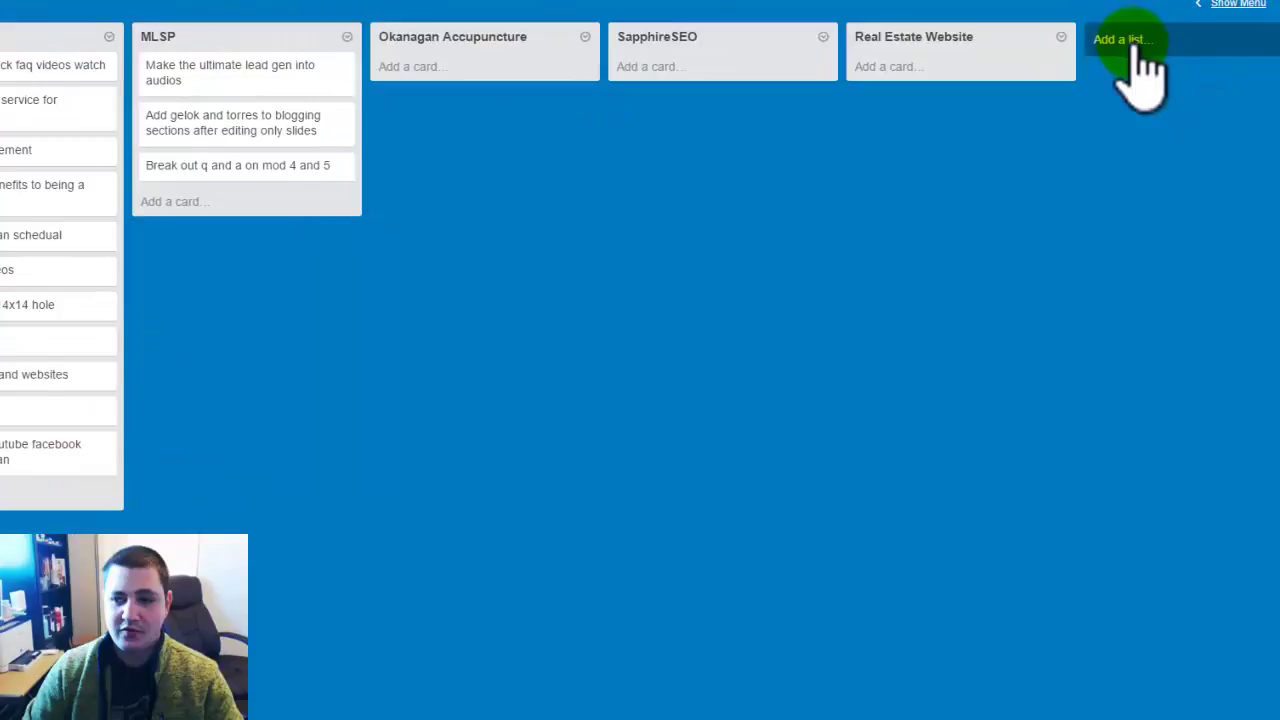
- Add the list 'MLSP TO DO' with its first card 'Create Trello Video'
click(1140, 45)
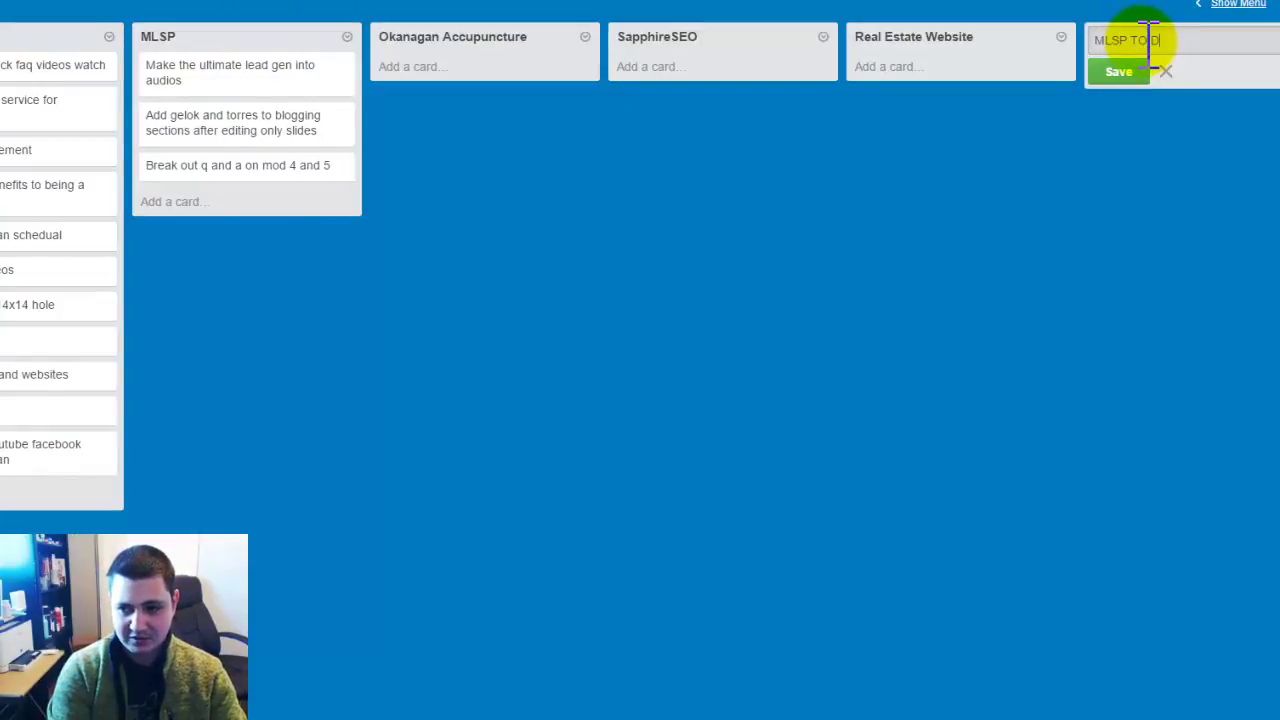
key(Return)
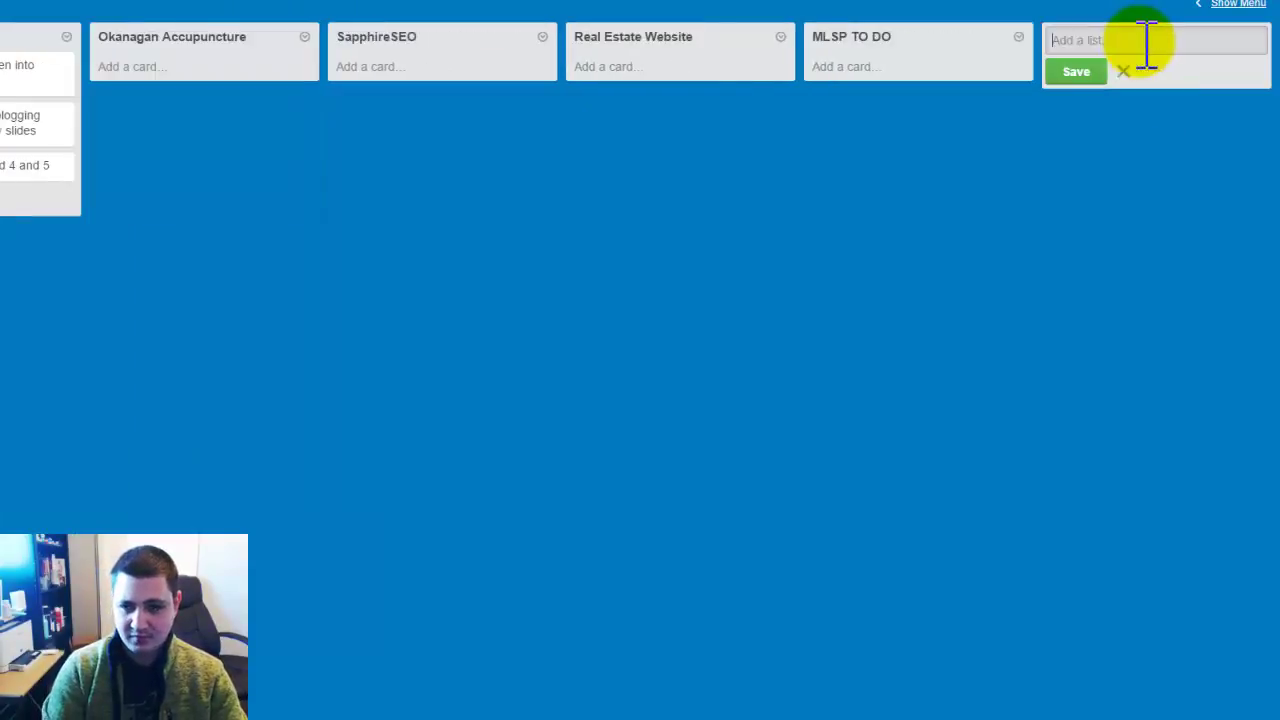
click(862, 66)
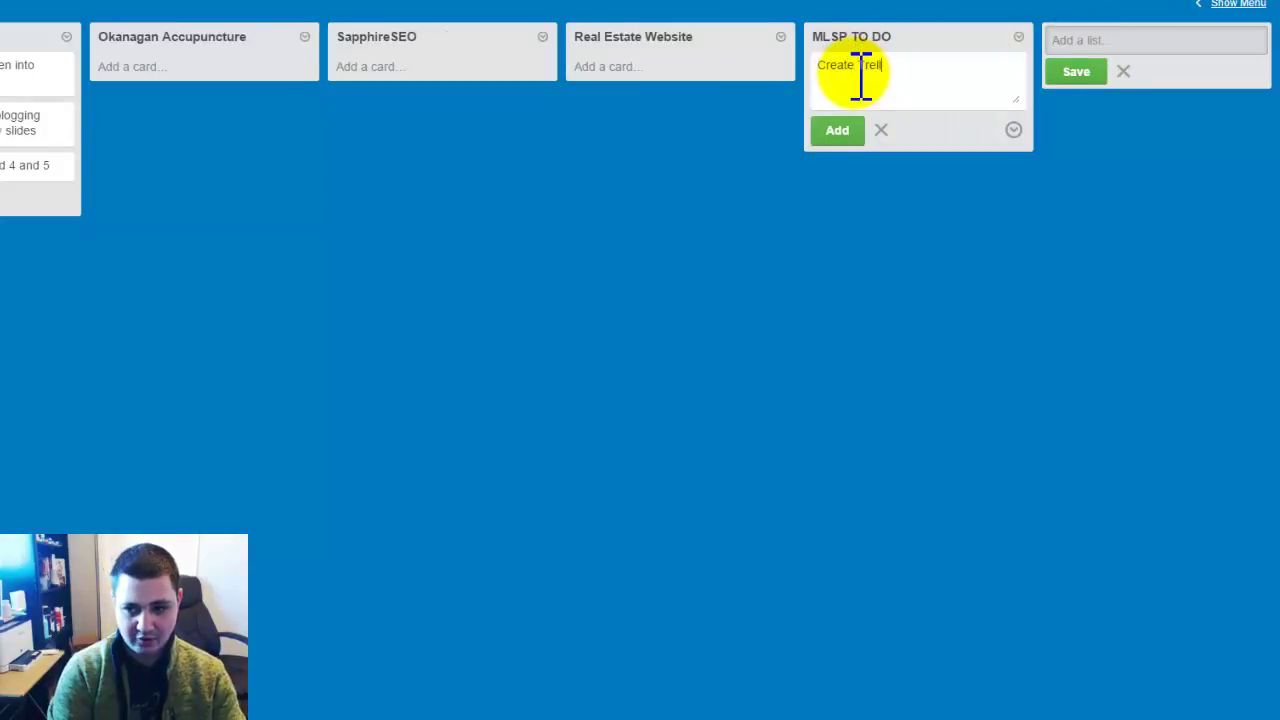
text(Create Trello Video)
key(Return)
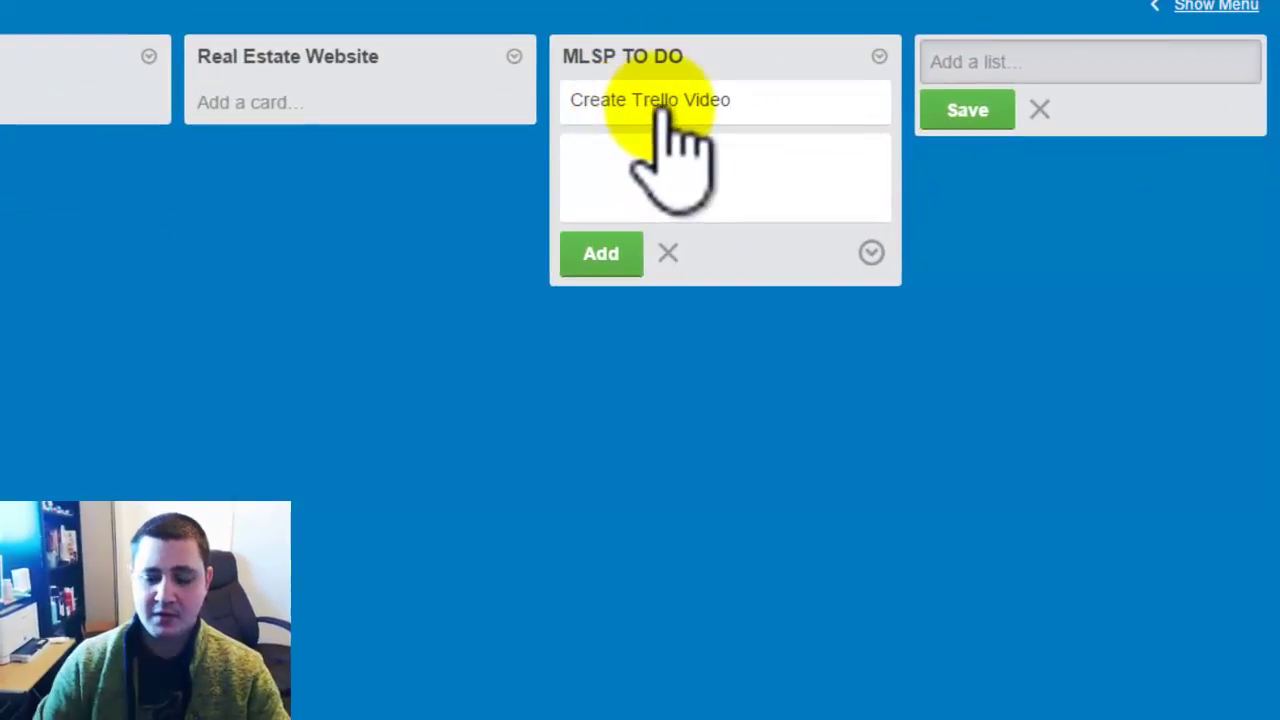
- Open the Create Trello Video card and look over its title, description, comments and members unchanged
click(670, 106)
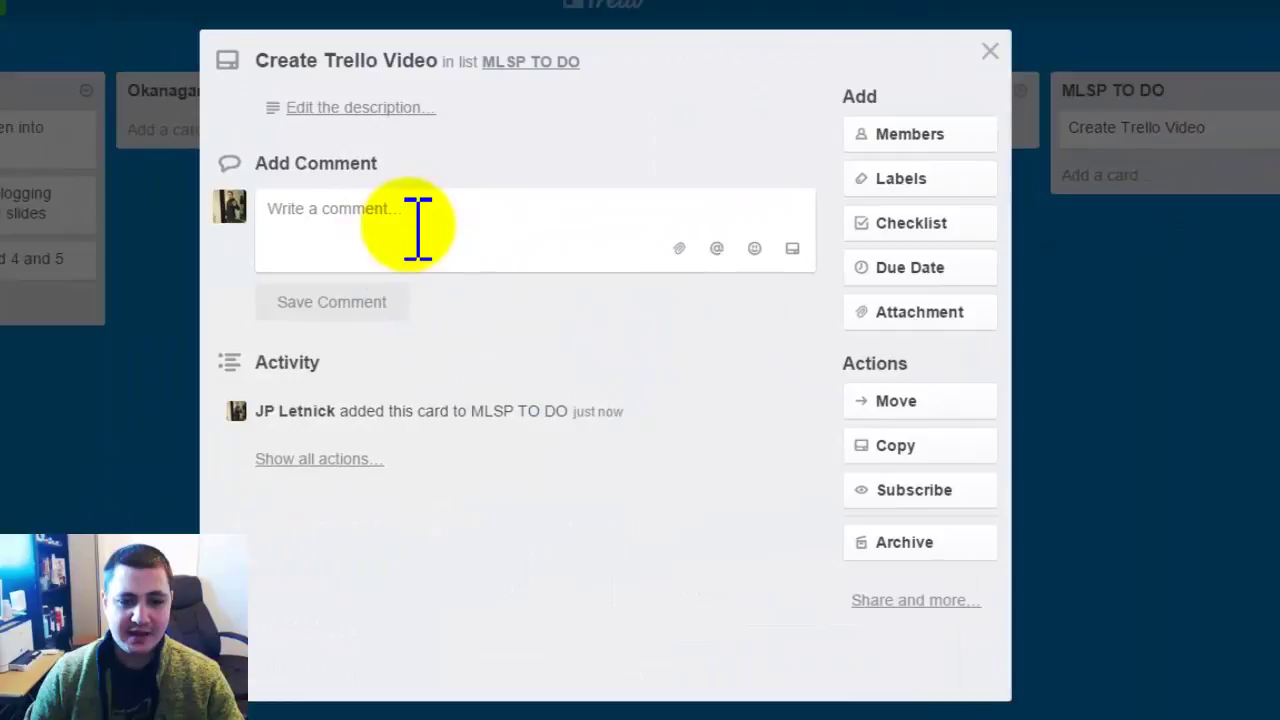
click(378, 62)
click(571, 203)
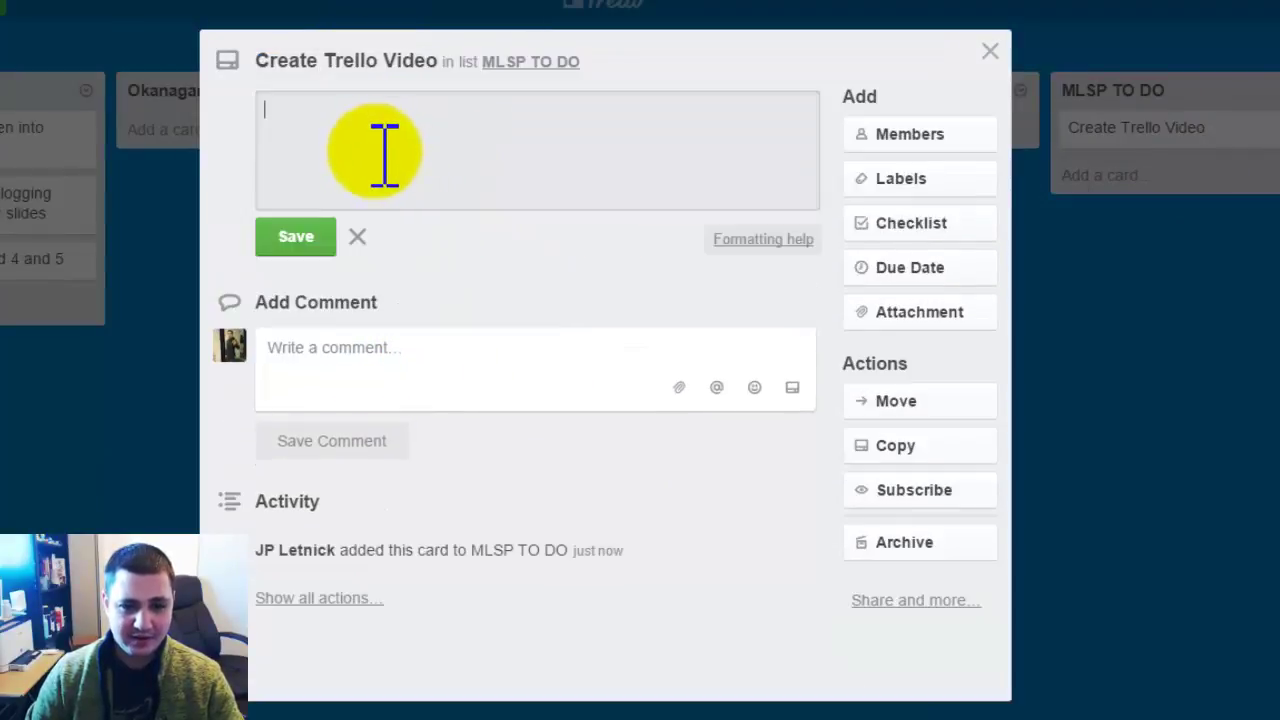
click(445, 340)
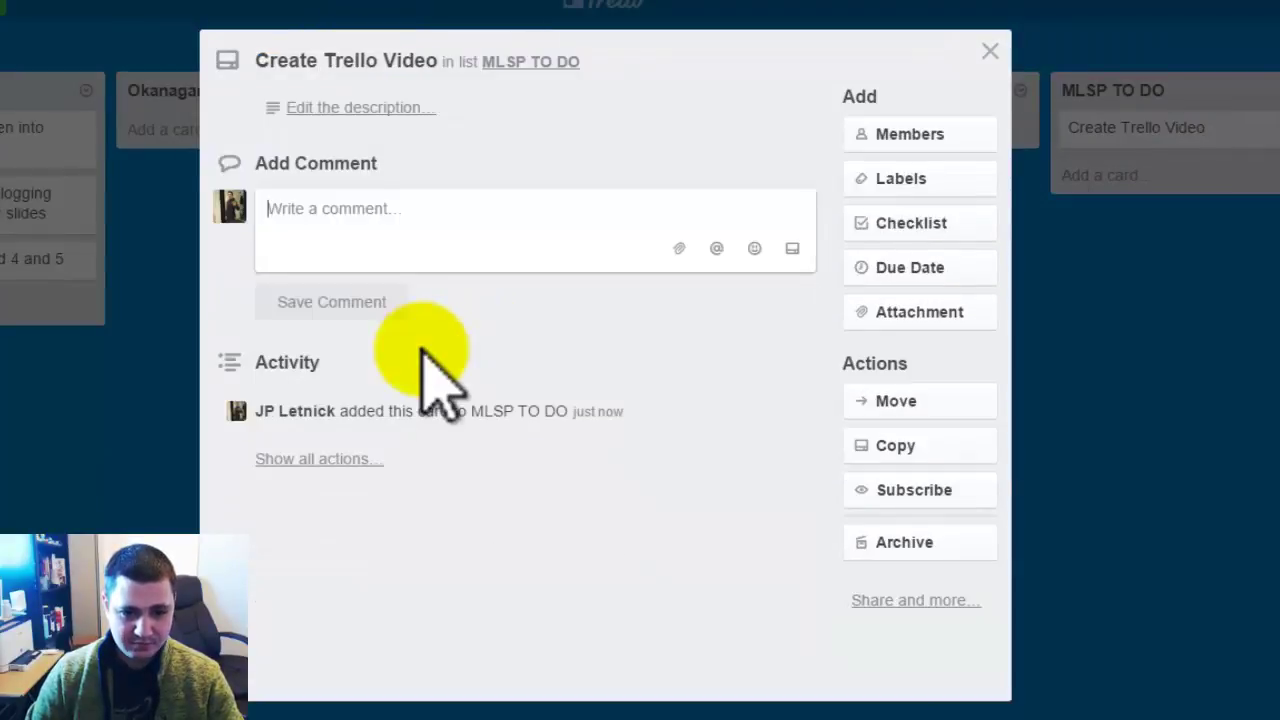
click(937, 142)
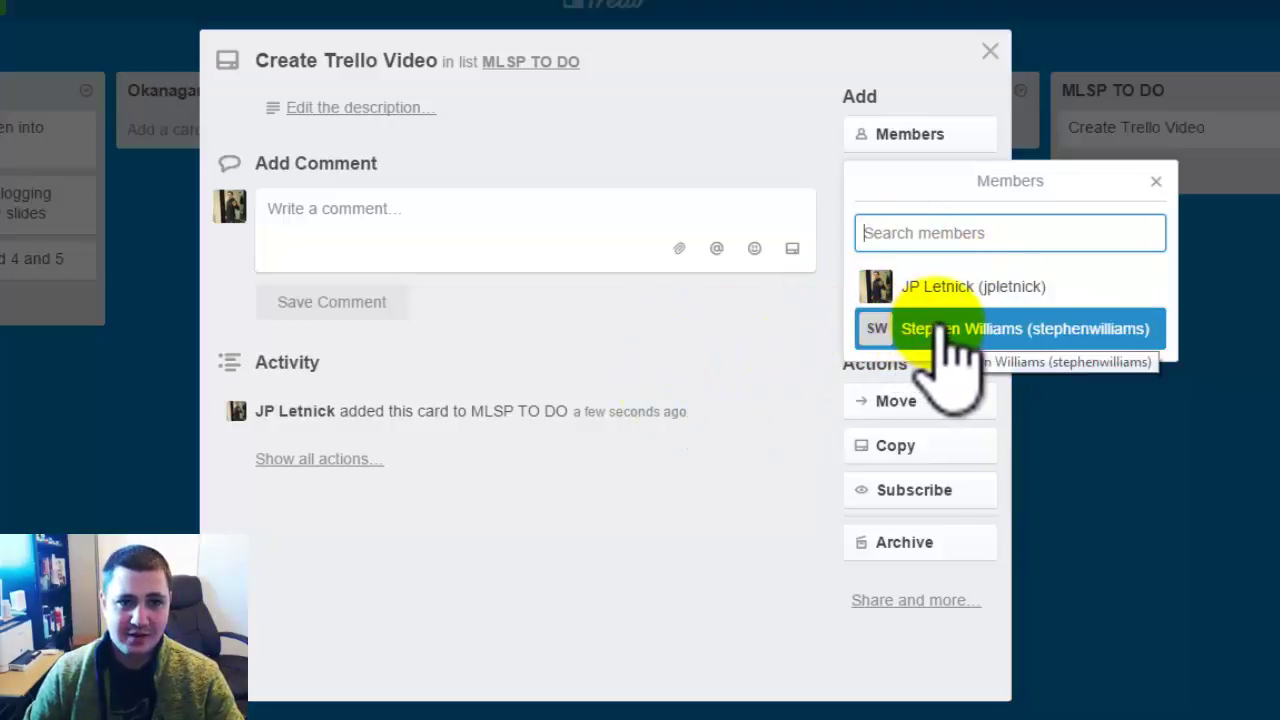
click(677, 371)
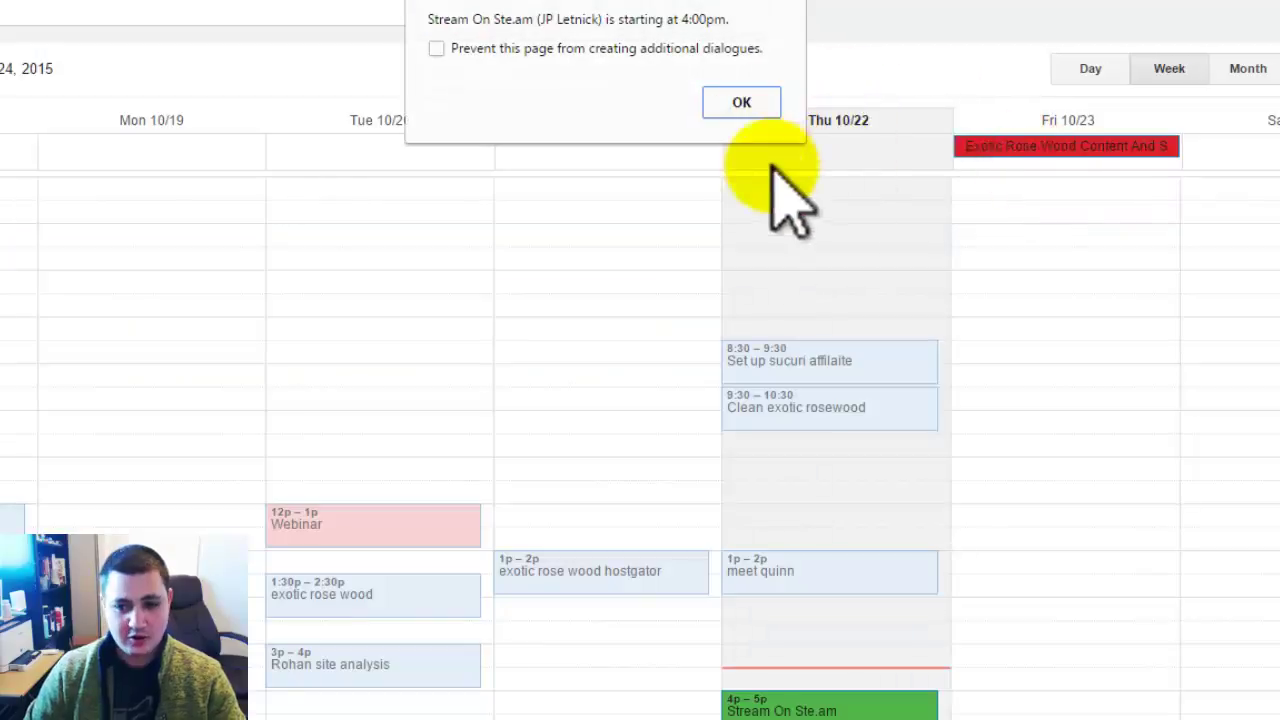
click(739, 103)
key(ctrl+Tab)
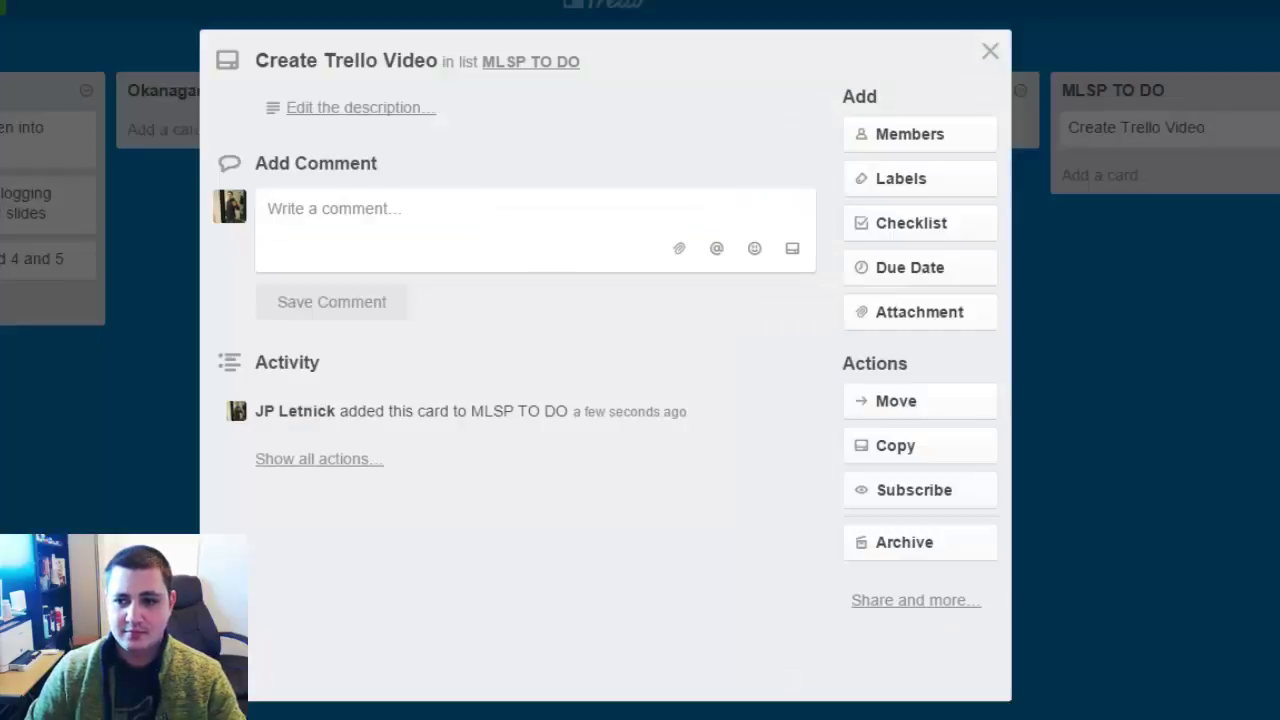
- Apply the green 'Working on' label to the card
click(890, 195)
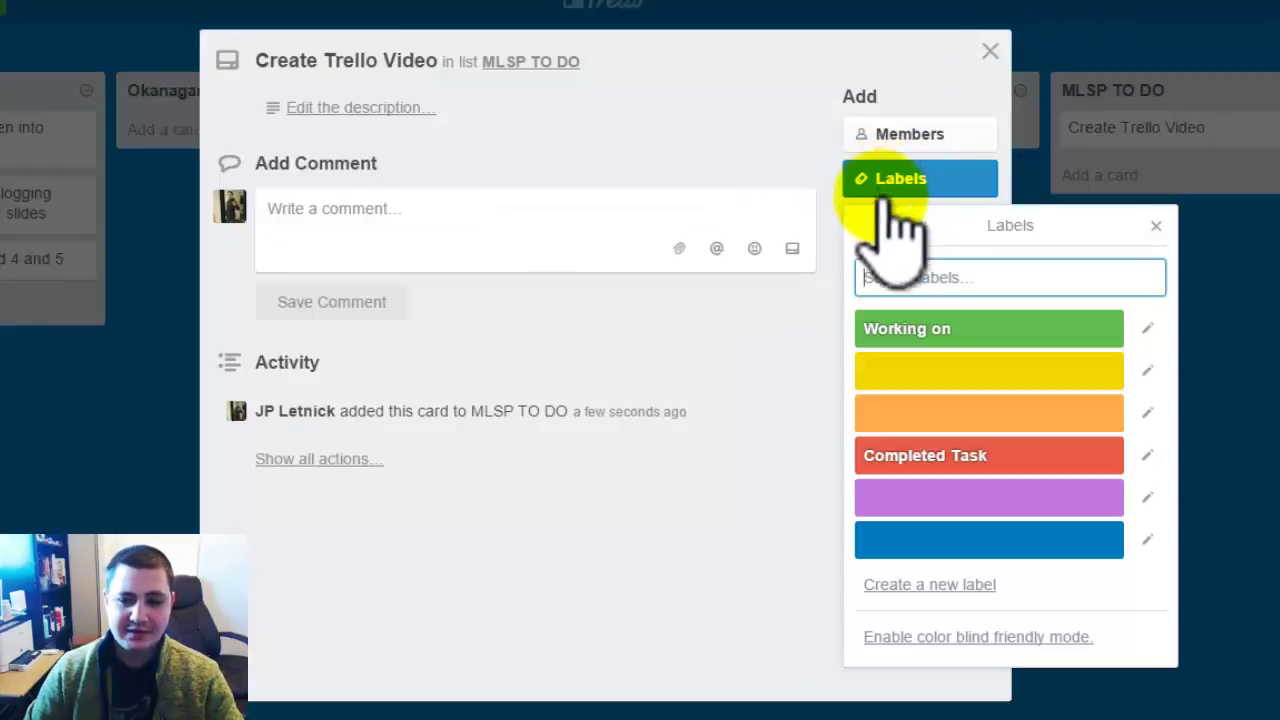
click(925, 345)
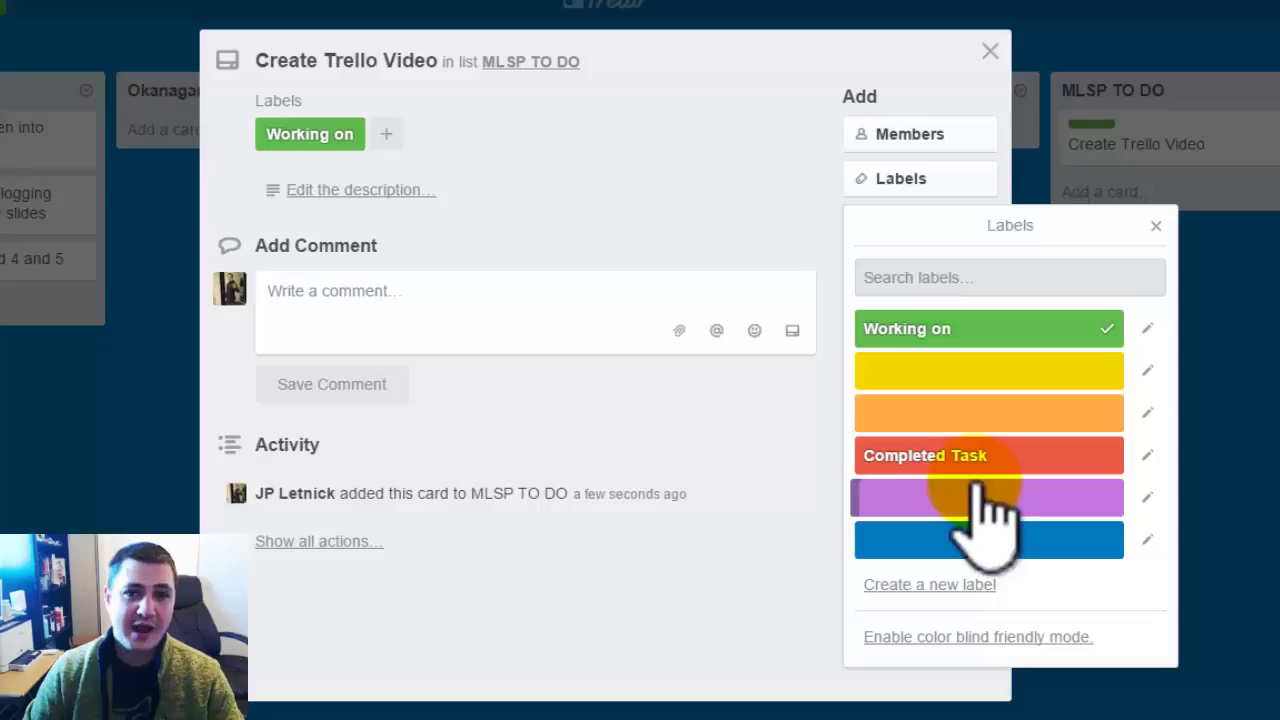
click(772, 636)
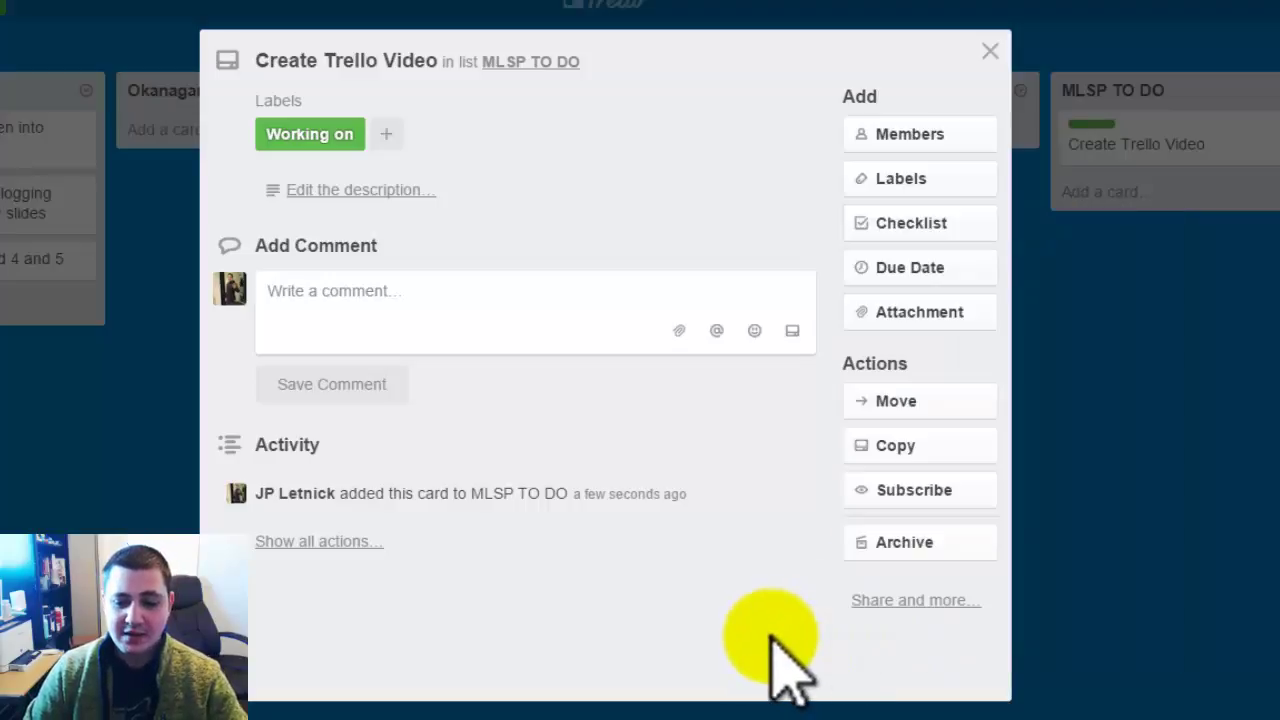
- Add checklist 'Creating The Video' with items Start Camtasia and Record Video, ticking Start Camtasia
click(908, 225)
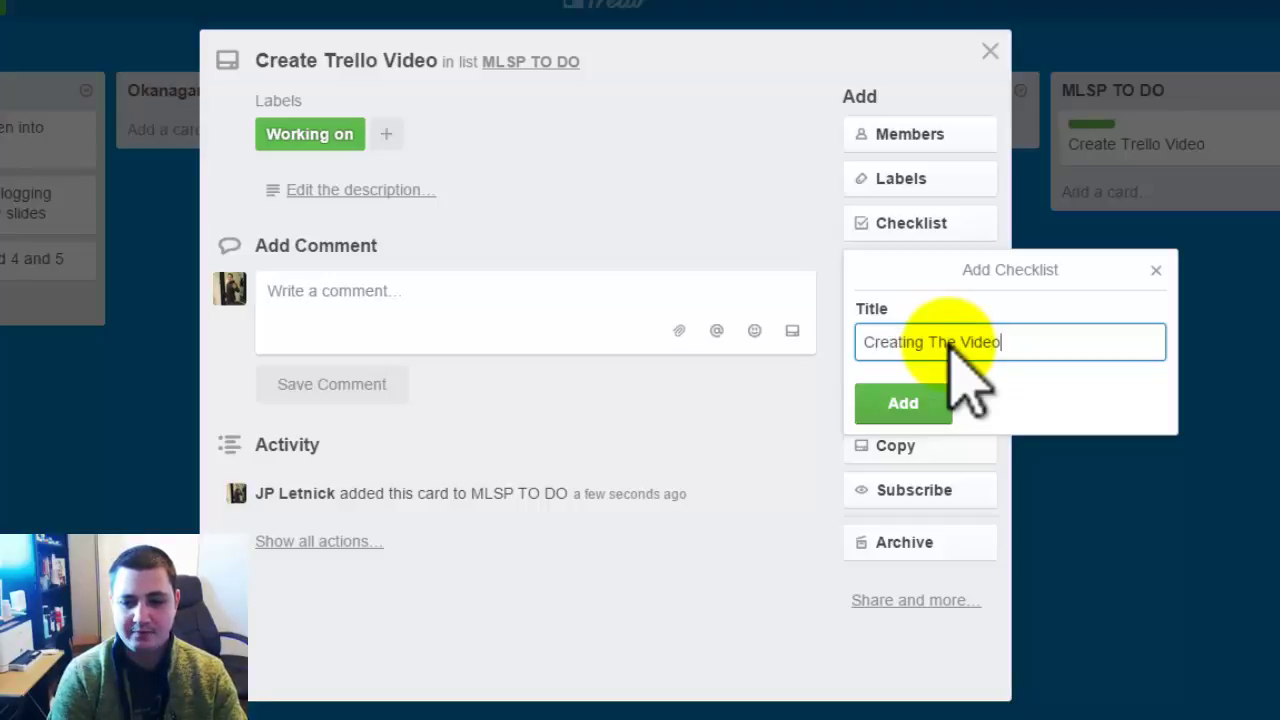
key(Return)
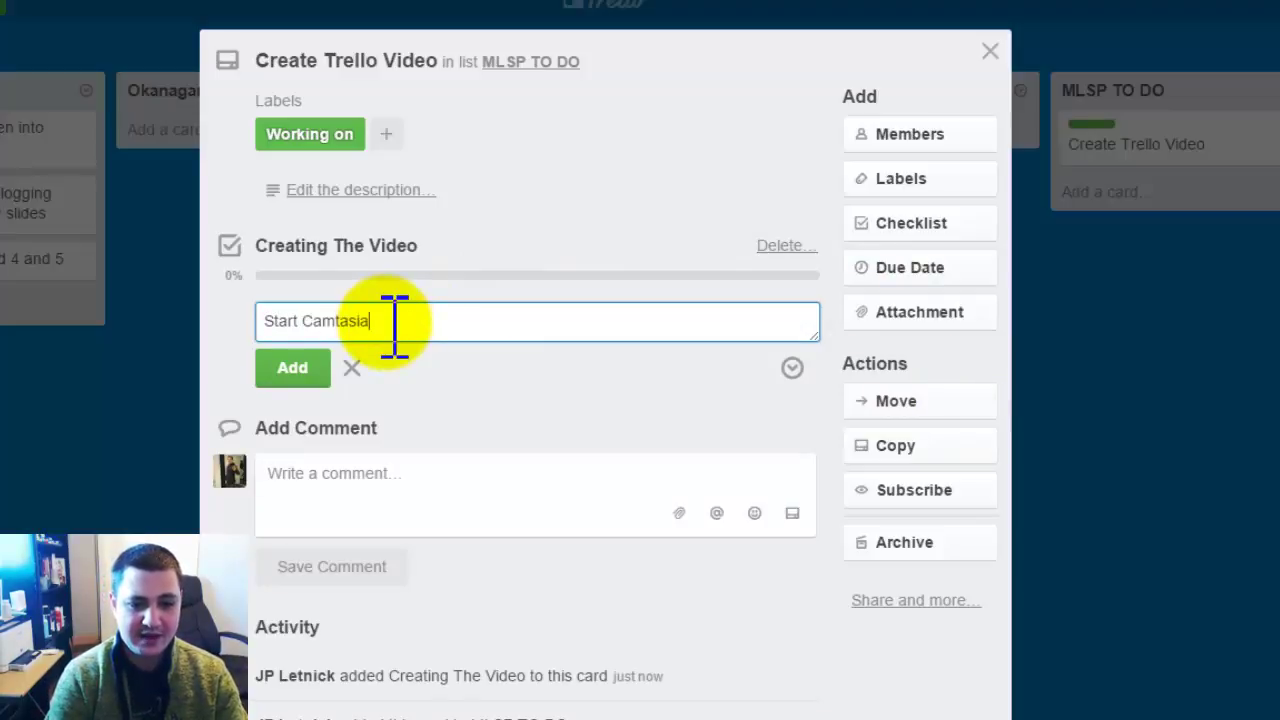
text(Start Camtasia)
key(Return)
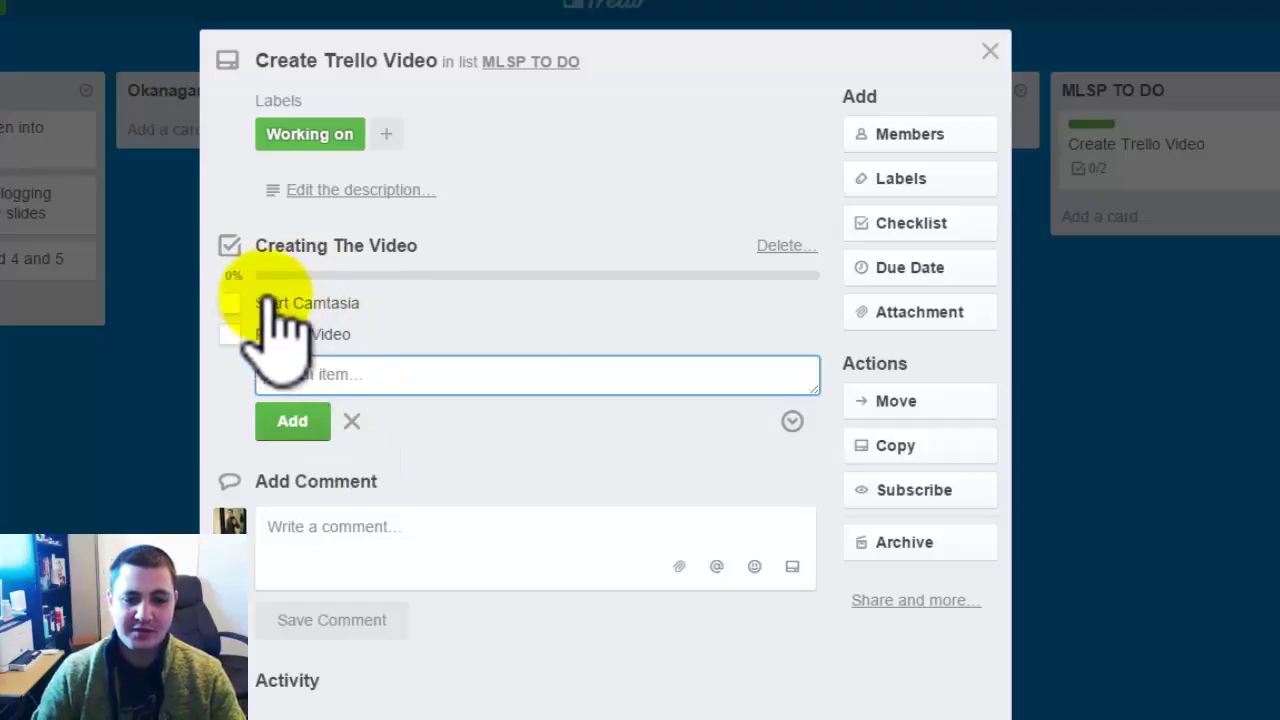
click(232, 305)
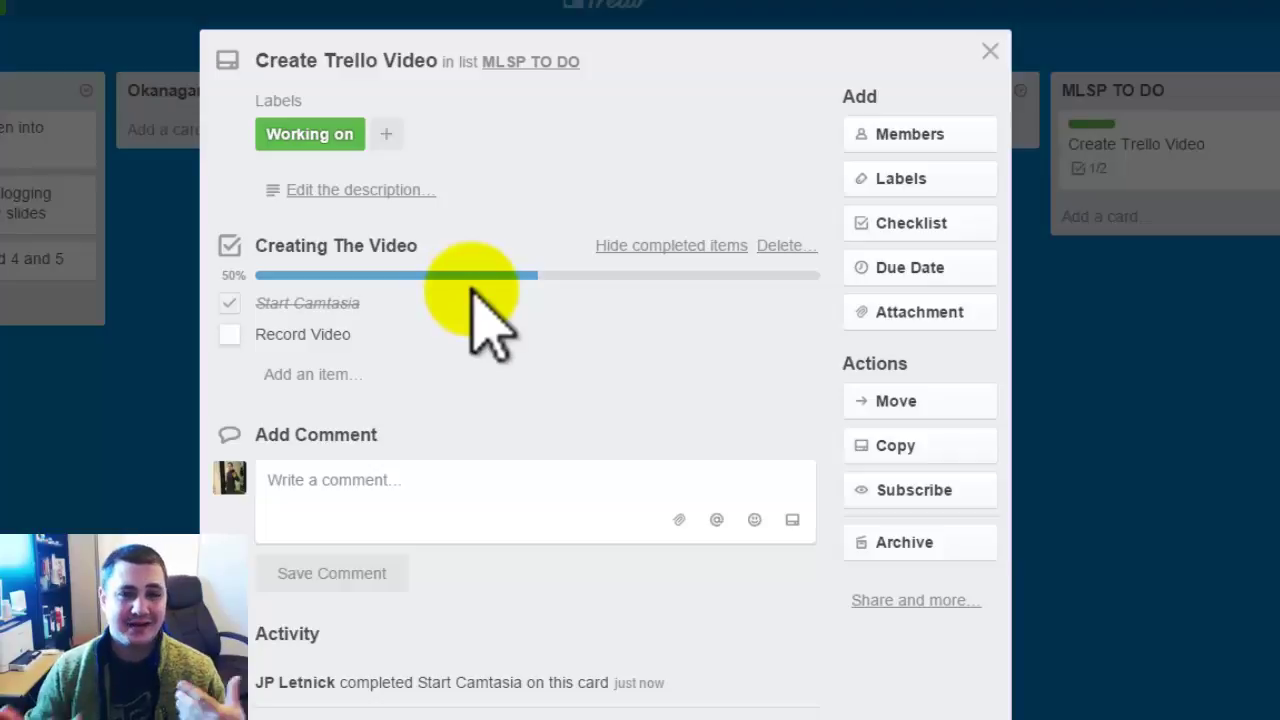
- Set an initial due date of the 23rd at 5:00
click(936, 288)
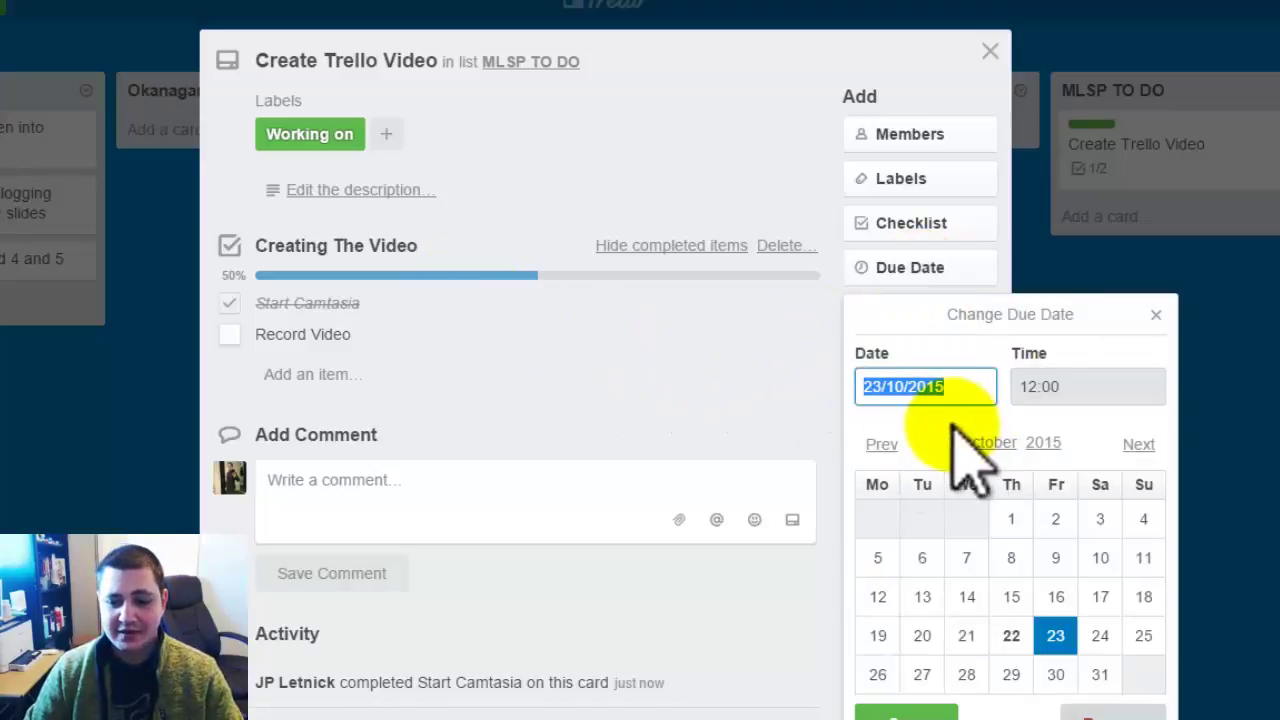
click(1058, 636)
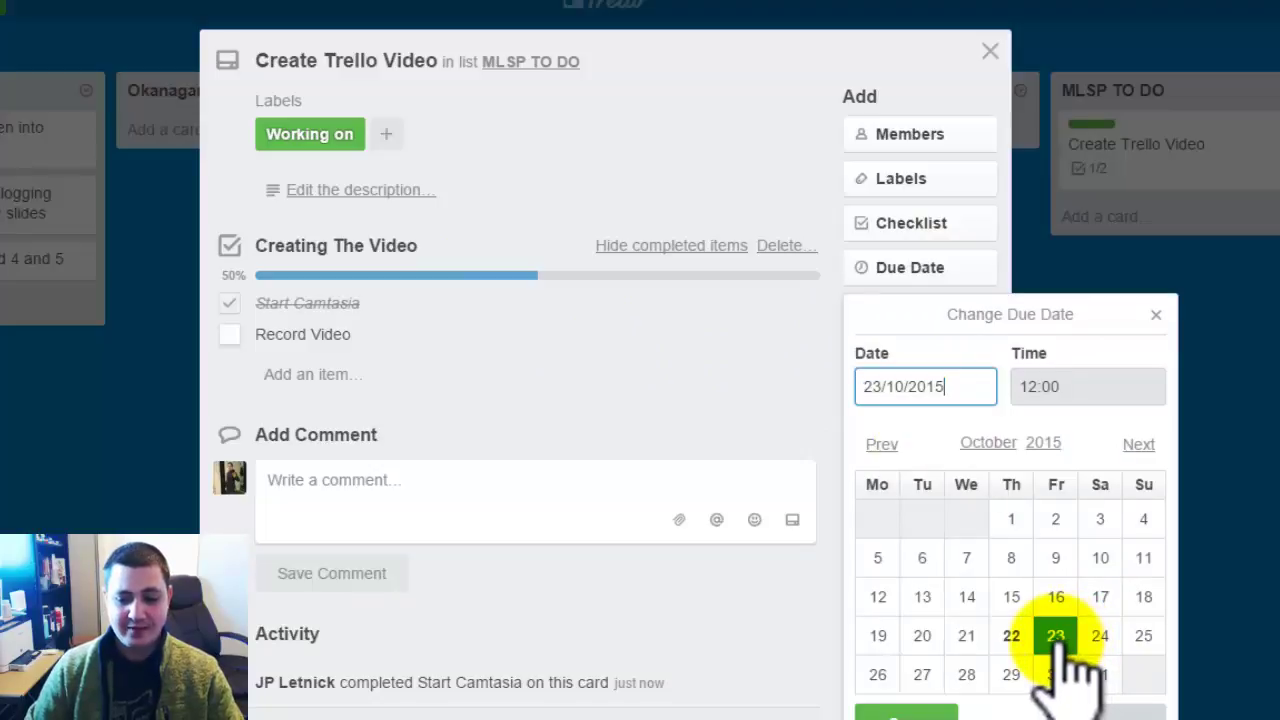
click(1062, 390)
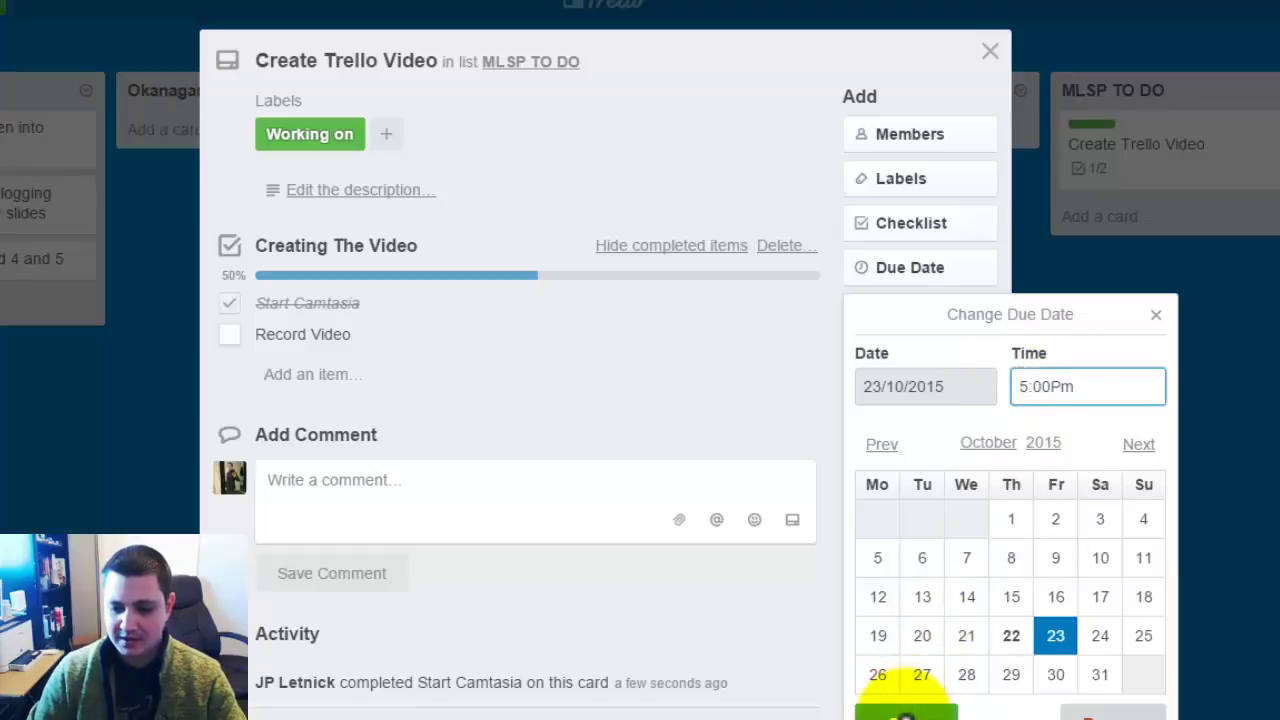
click(904, 713)
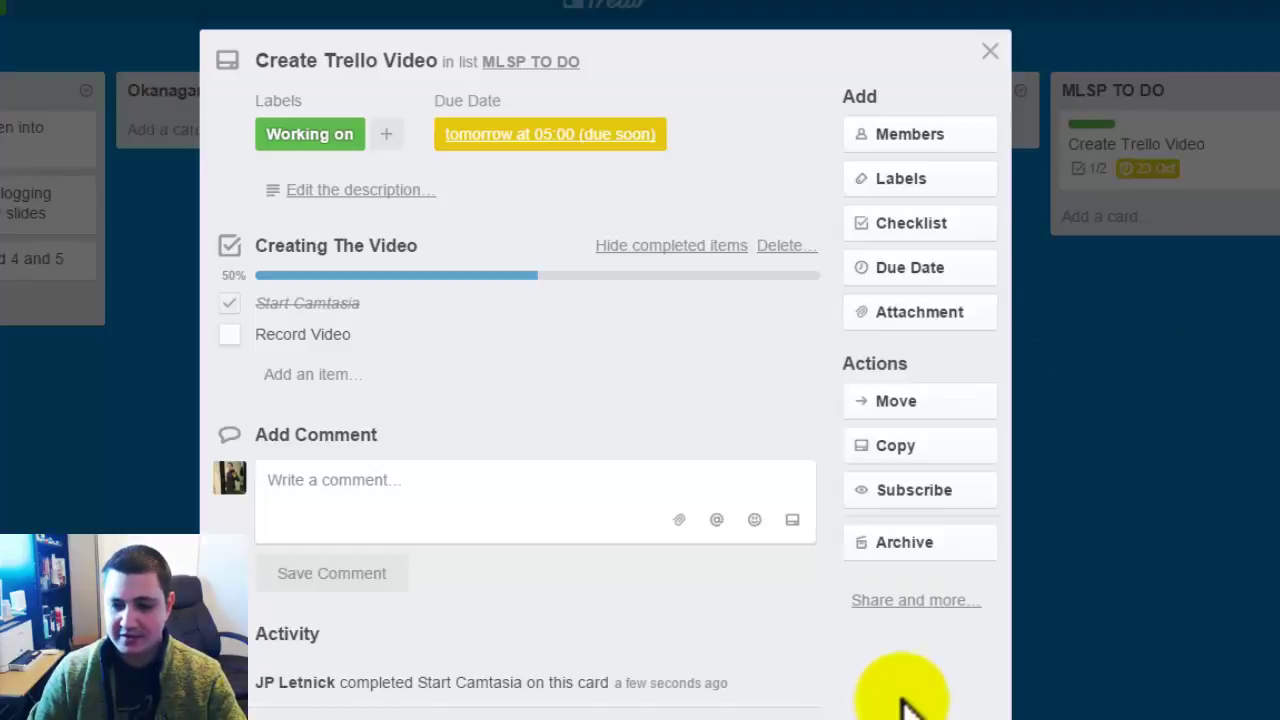
- Change the due day to the 22nd, keeping the 05:00 time
click(512, 136)
click(523, 248)
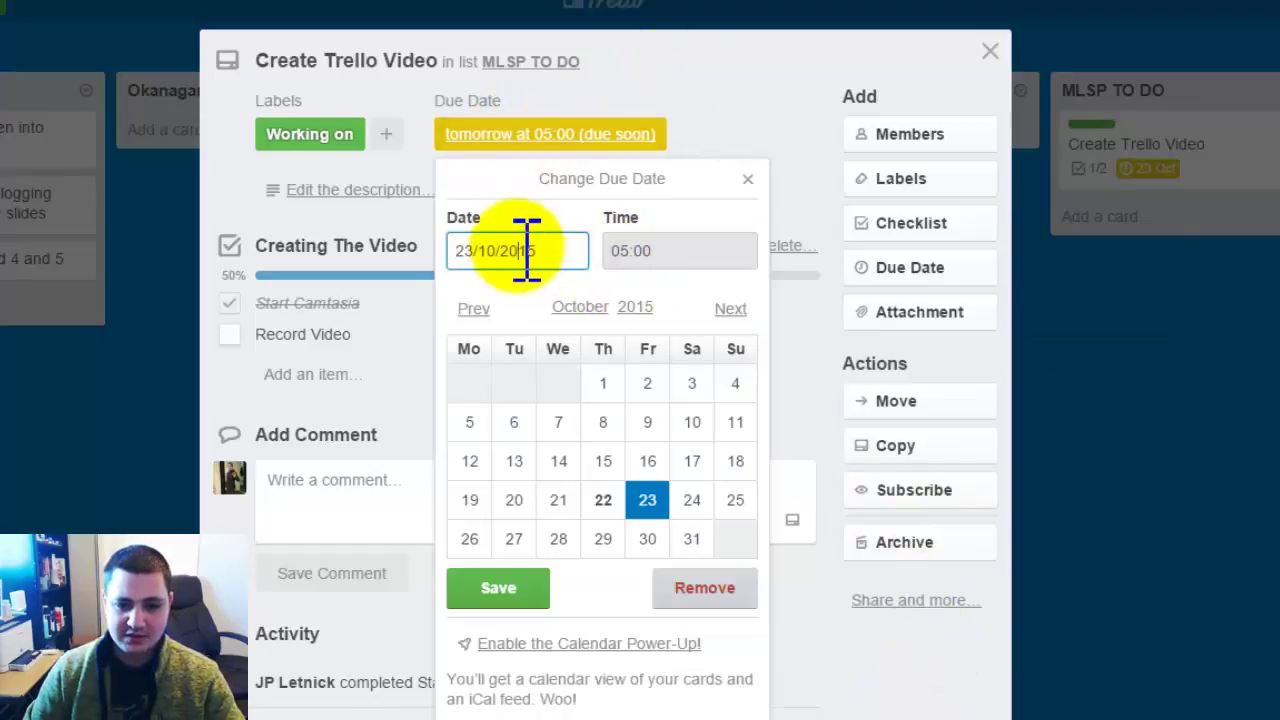
click(604, 530)
click(603, 500)
click(530, 588)
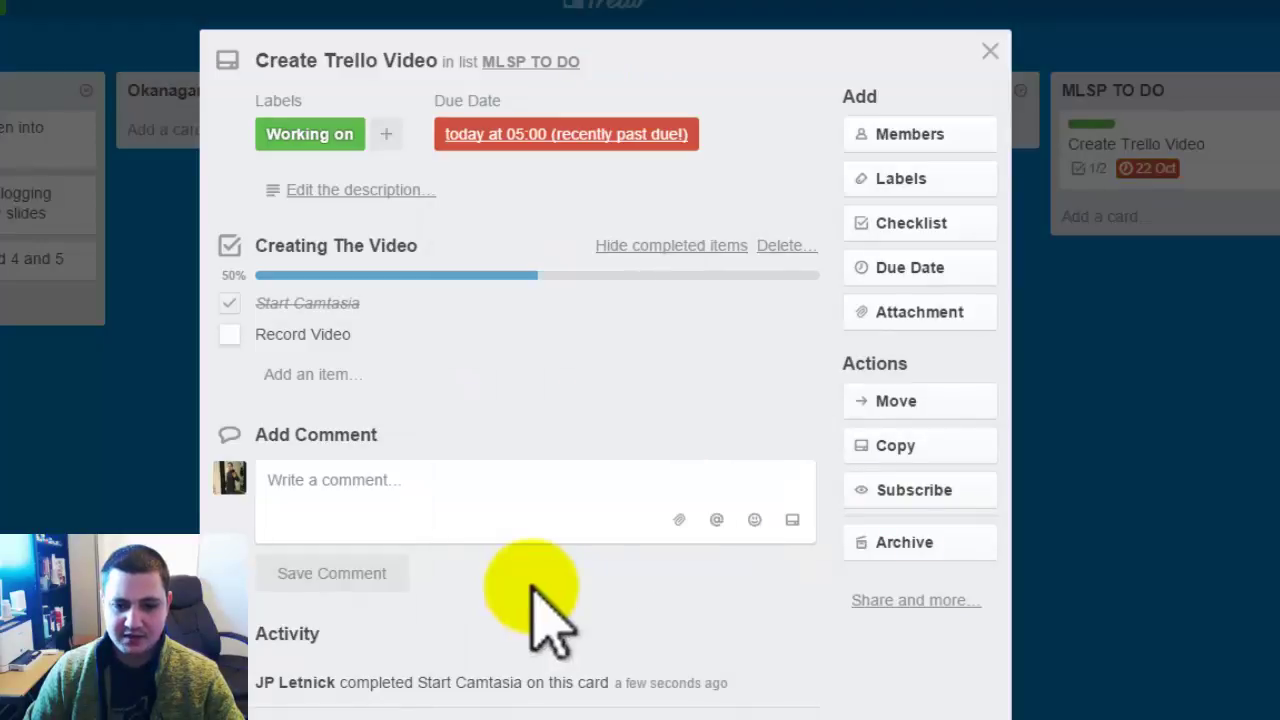
- Set the due time to 18:00 and, after trying the 24th and 21st, settle on 22 October
click(620, 134)
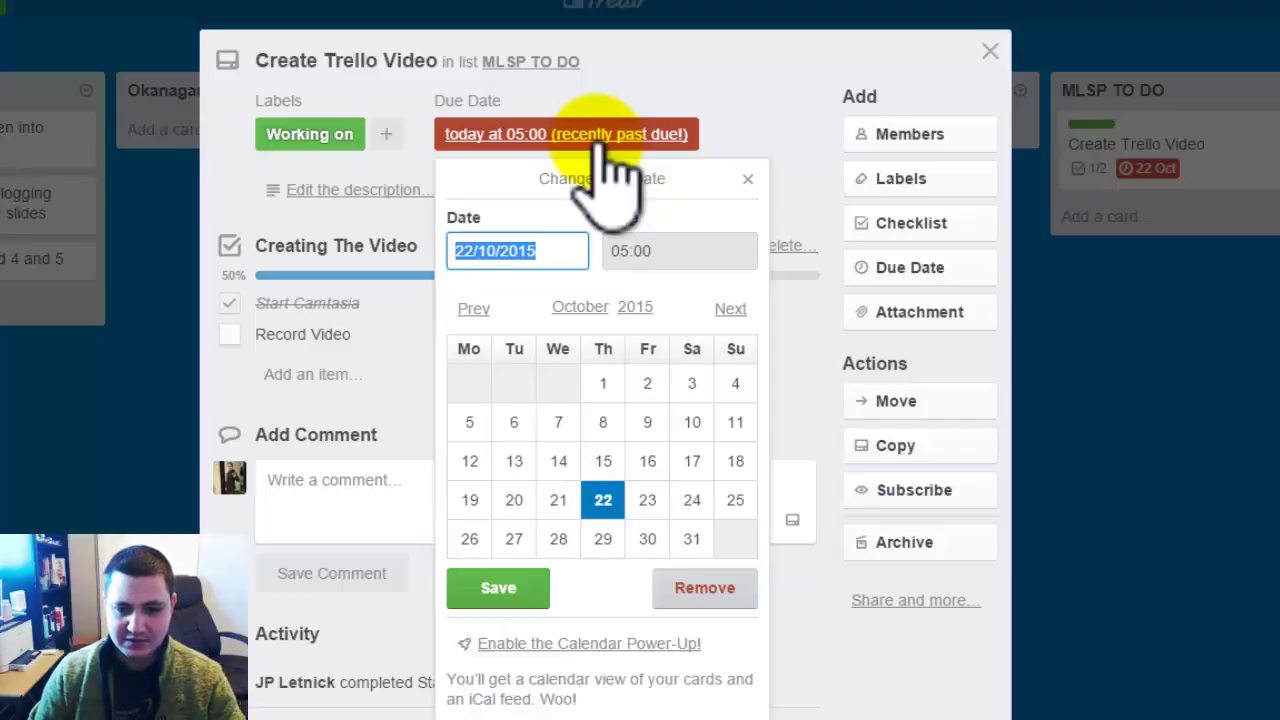
key(Return)
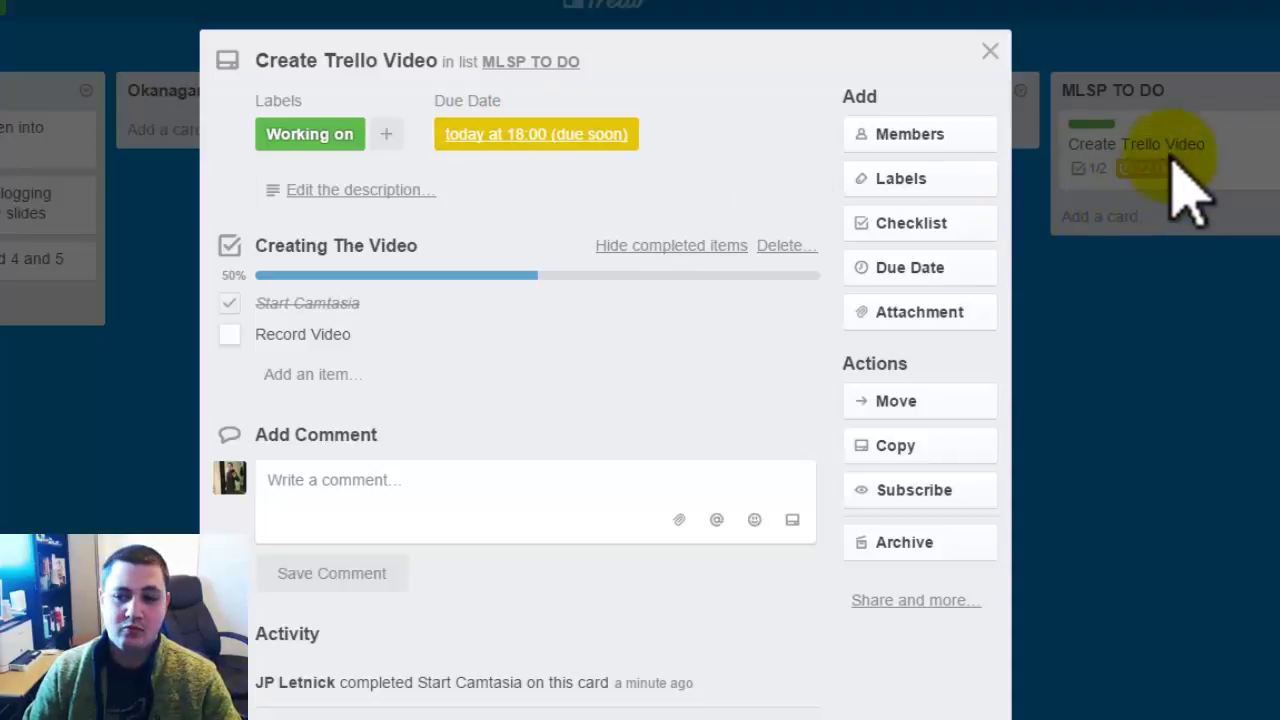
click(563, 136)
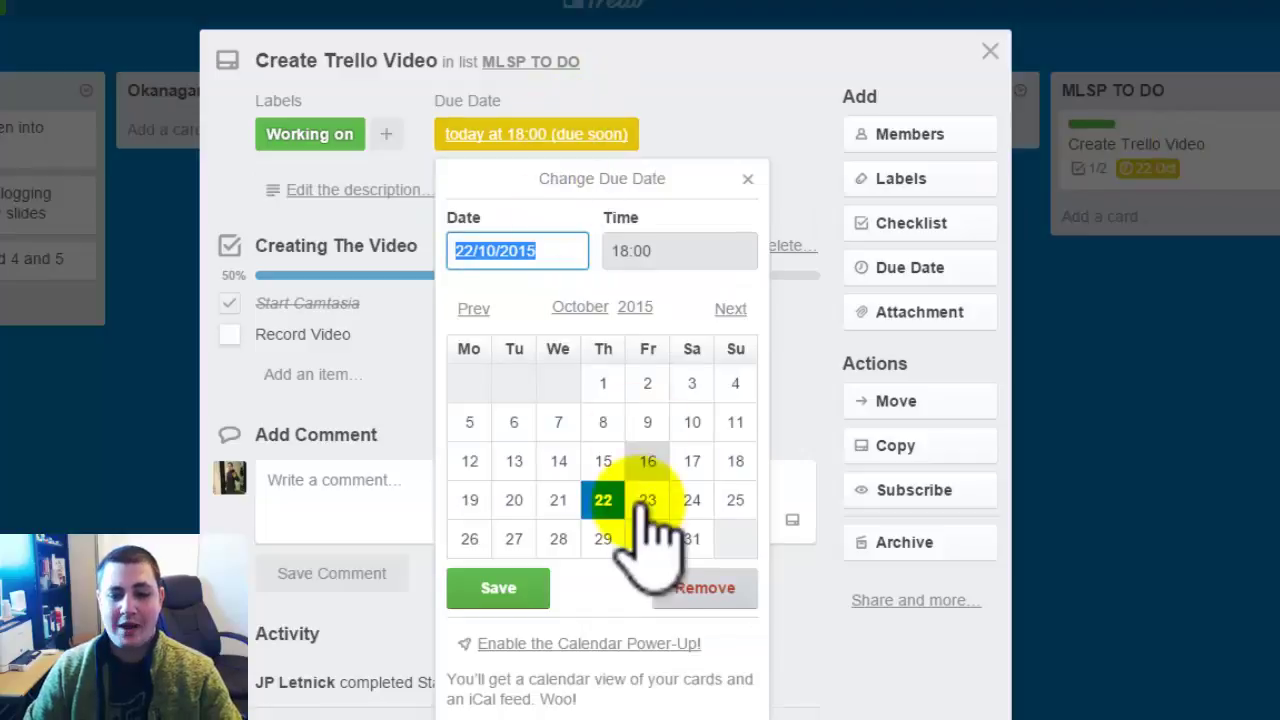
click(690, 498)
click(505, 592)
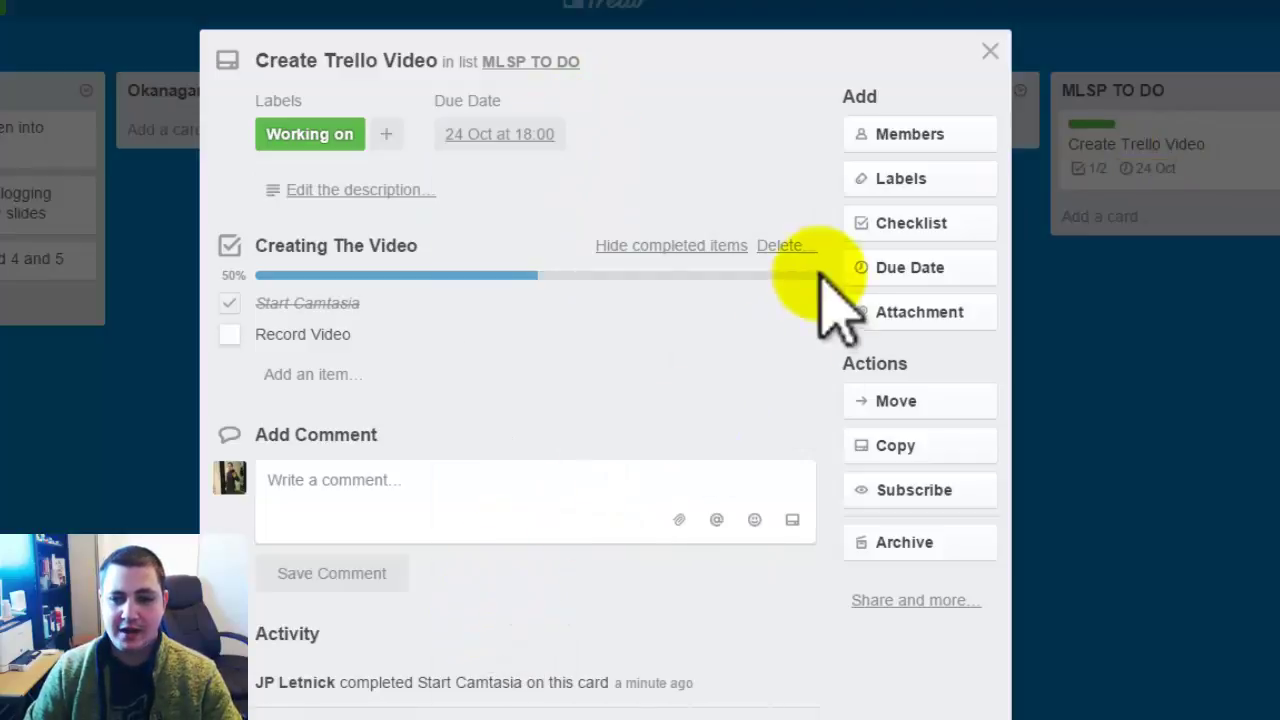
click(540, 136)
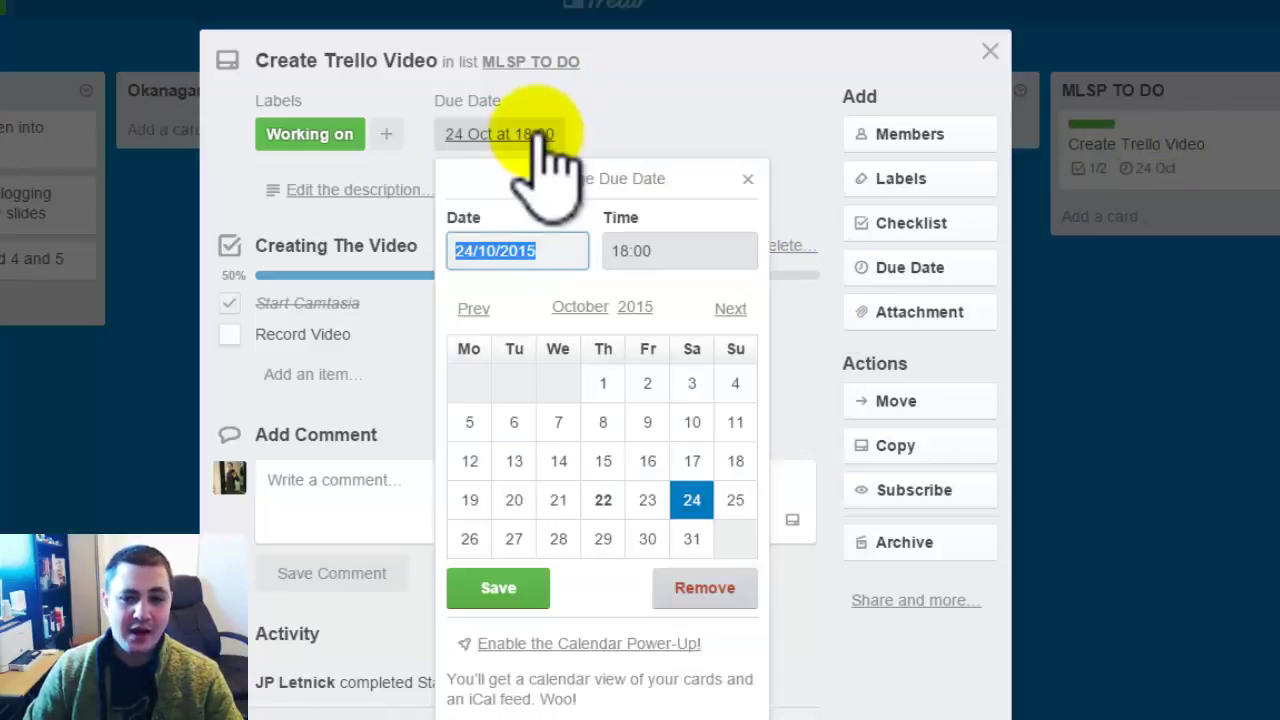
click(558, 500)
click(498, 590)
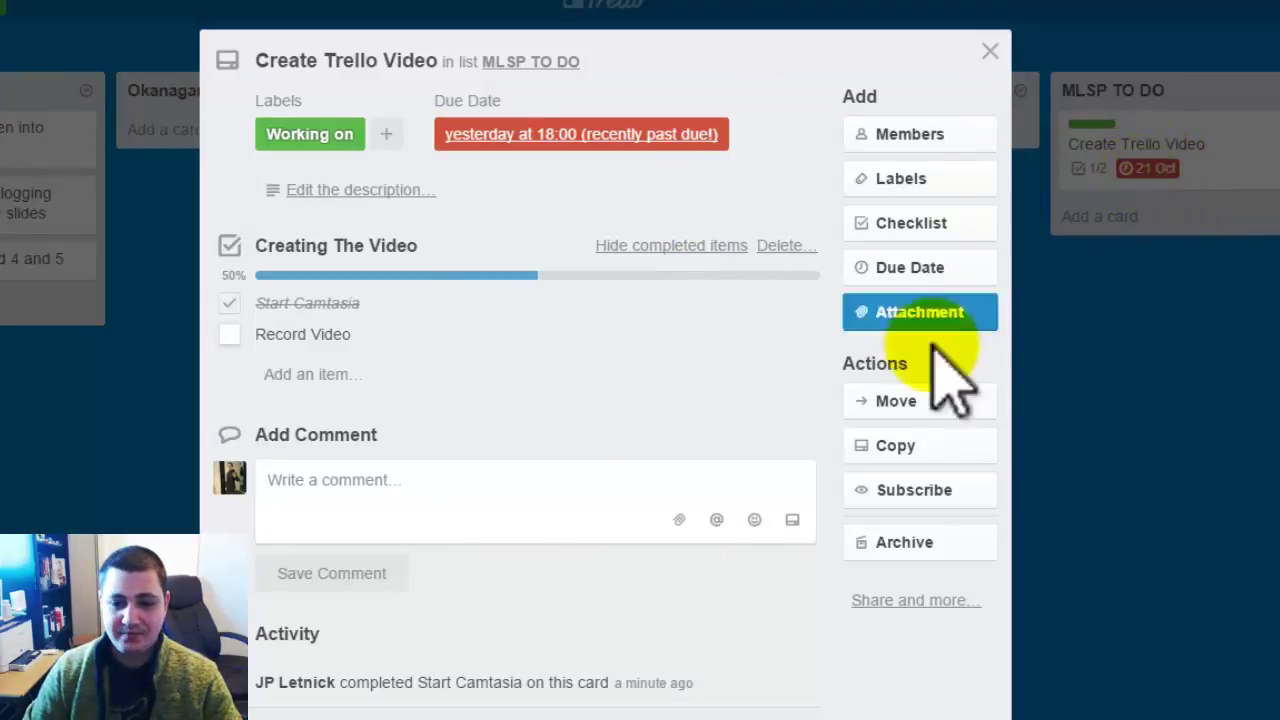
click(600, 134)
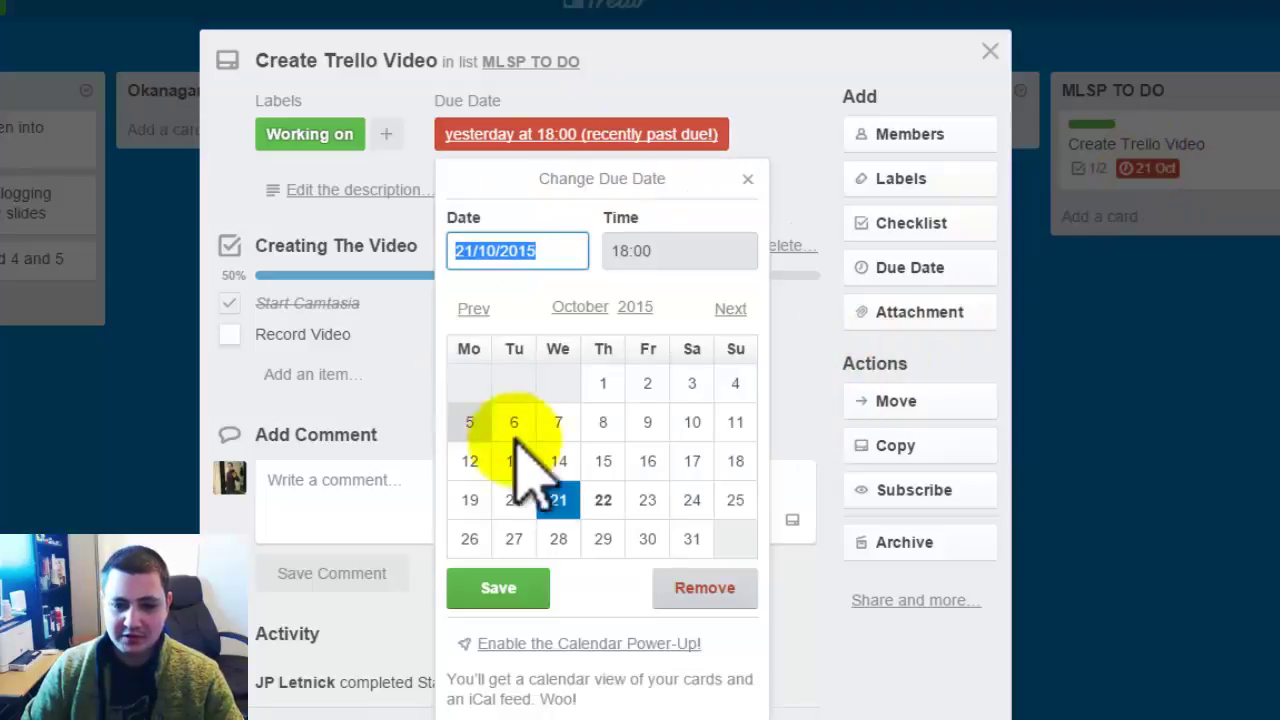
click(603, 500)
click(520, 588)
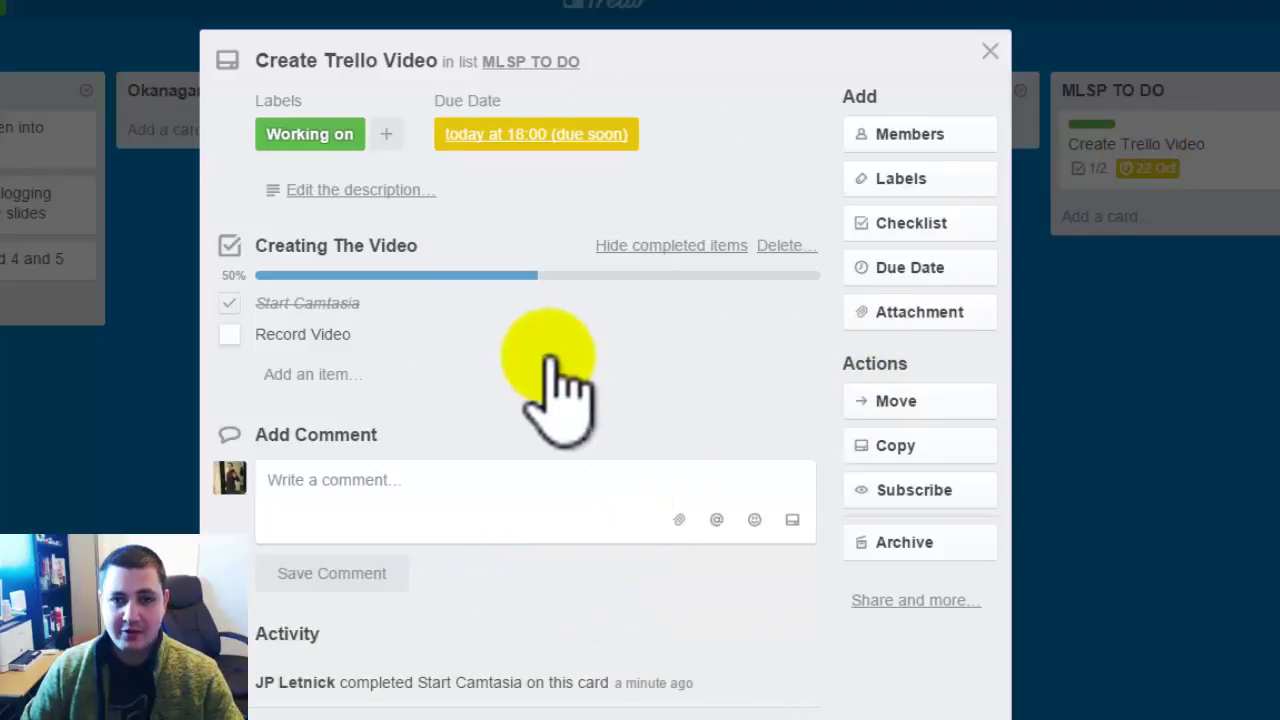
- Look through the Attachment, Move, Copy and Share popups without changes, then close the card
click(884, 326)
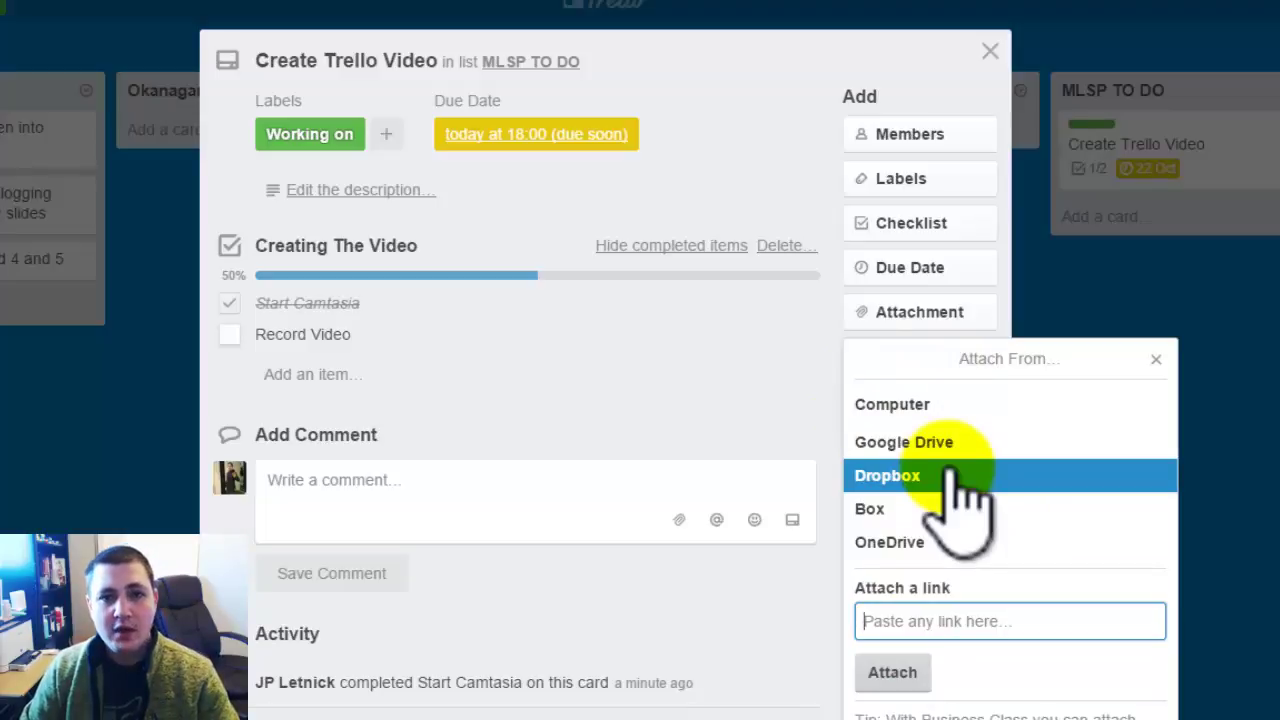
click(1156, 358)
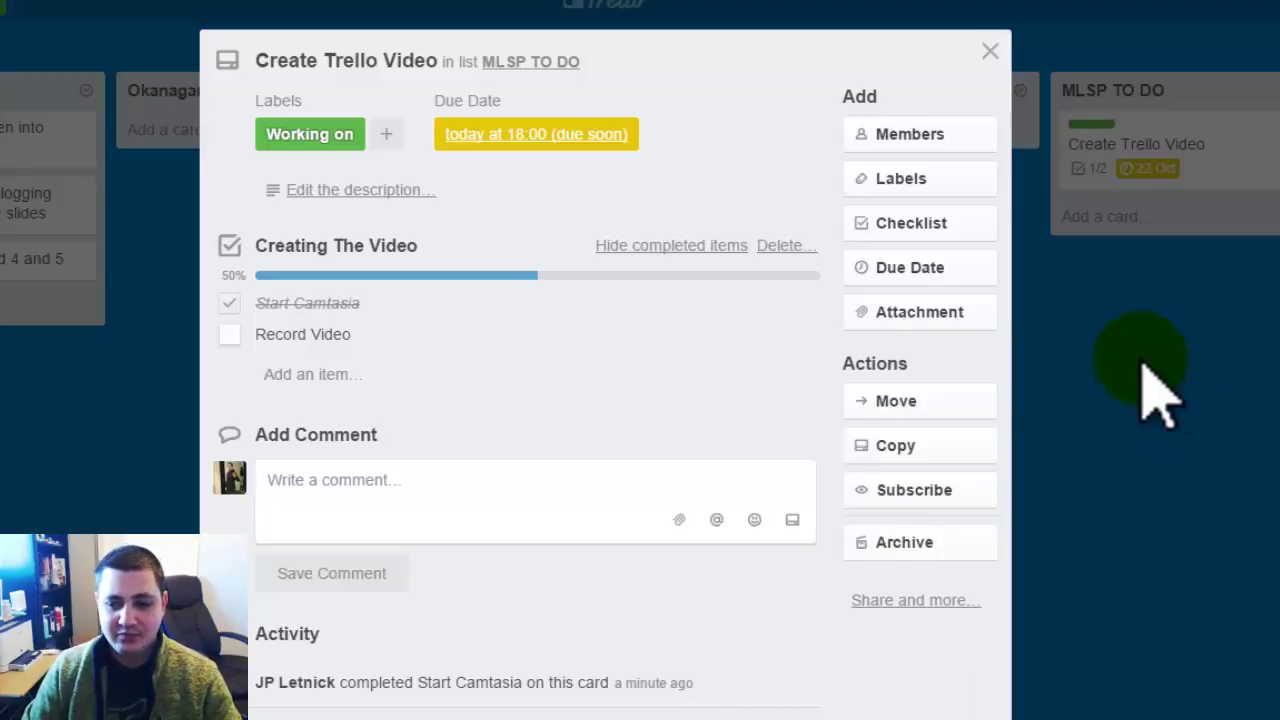
click(912, 404)
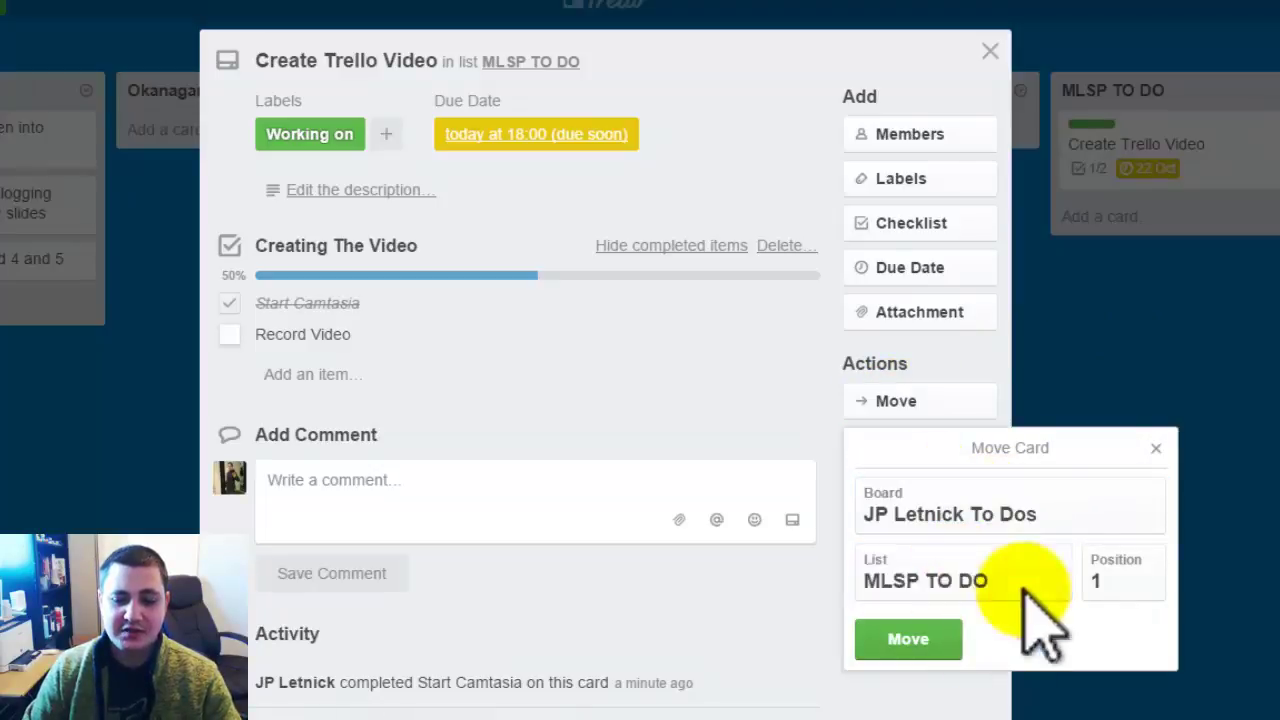
click(1176, 476)
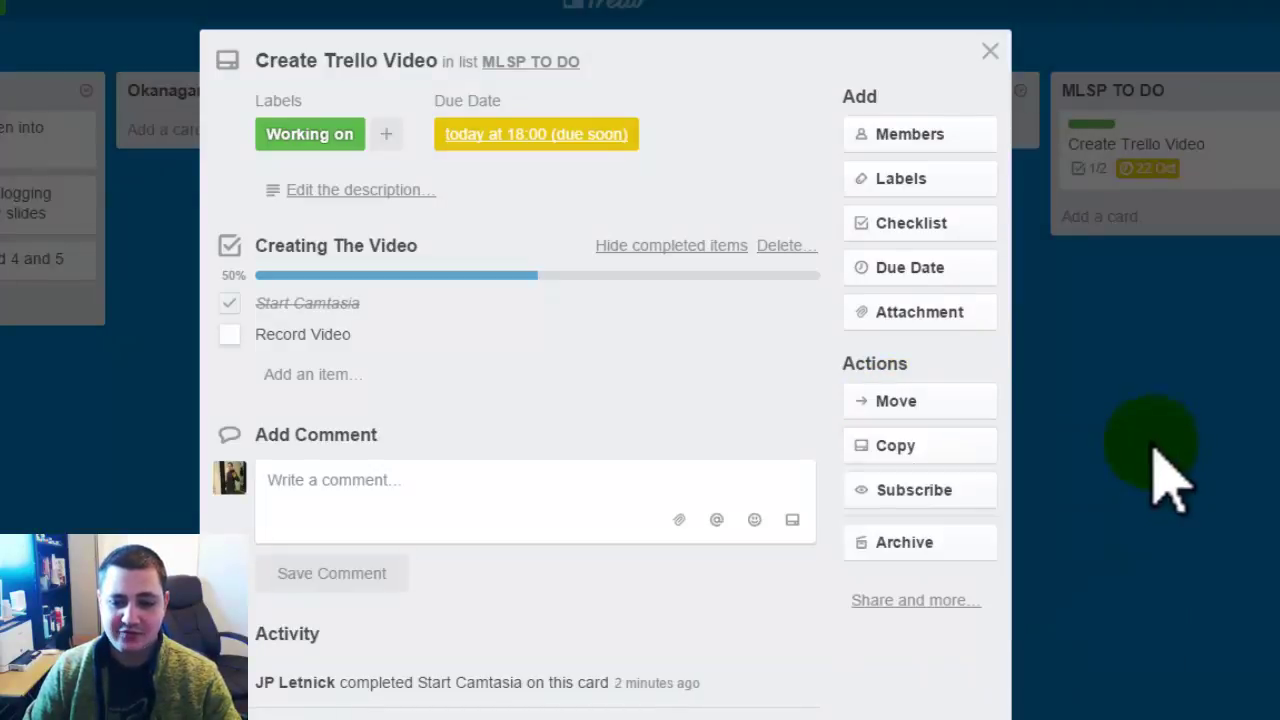
click(943, 455)
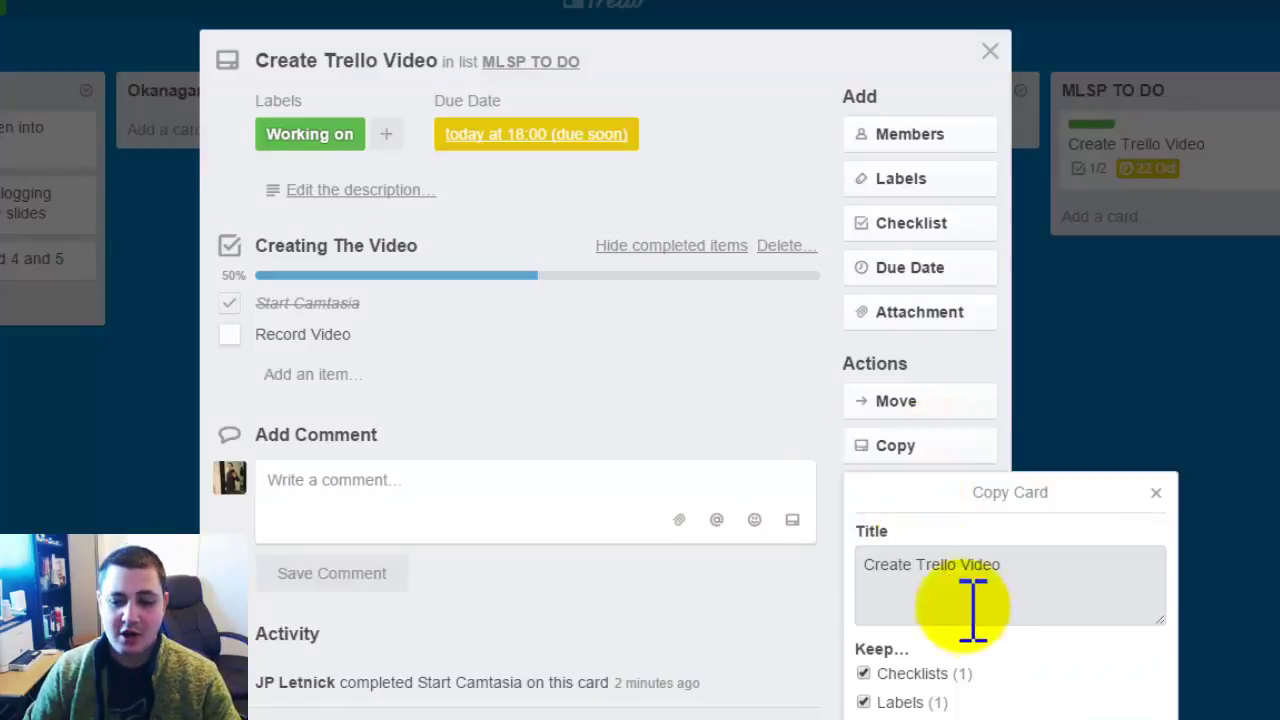
click(1156, 492)
click(921, 542)
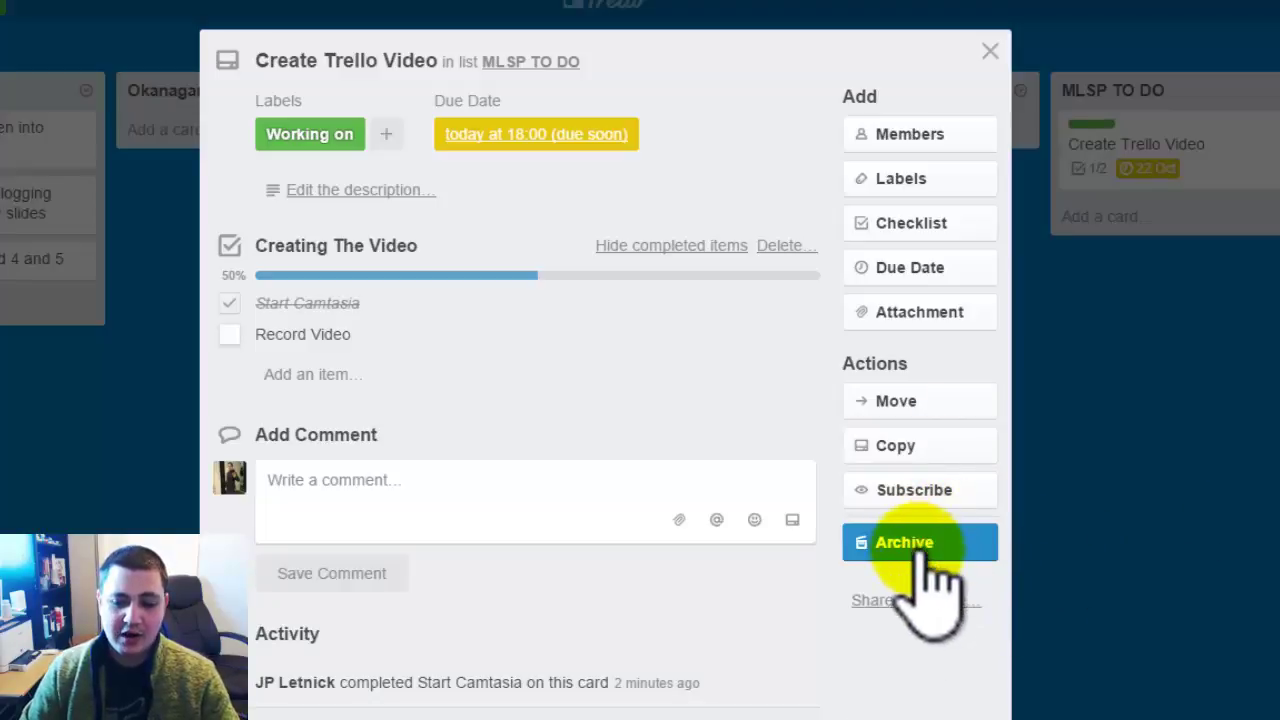
click(933, 600)
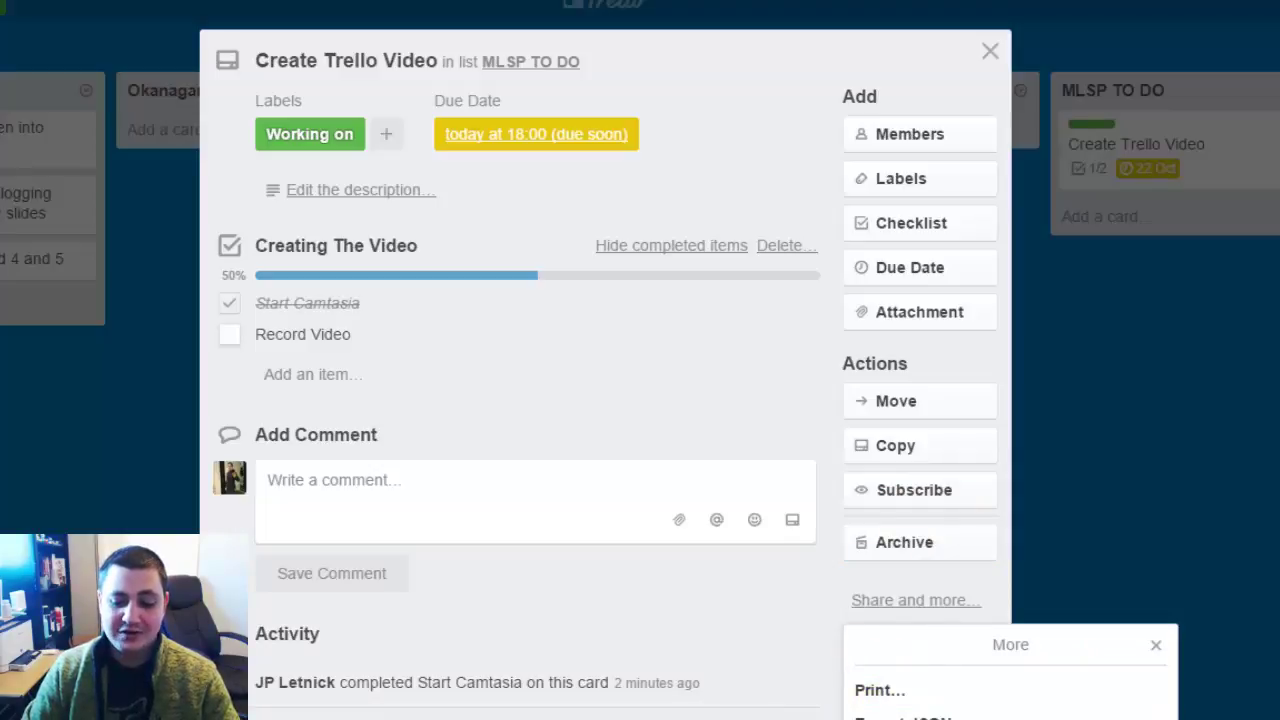
click(713, 390)
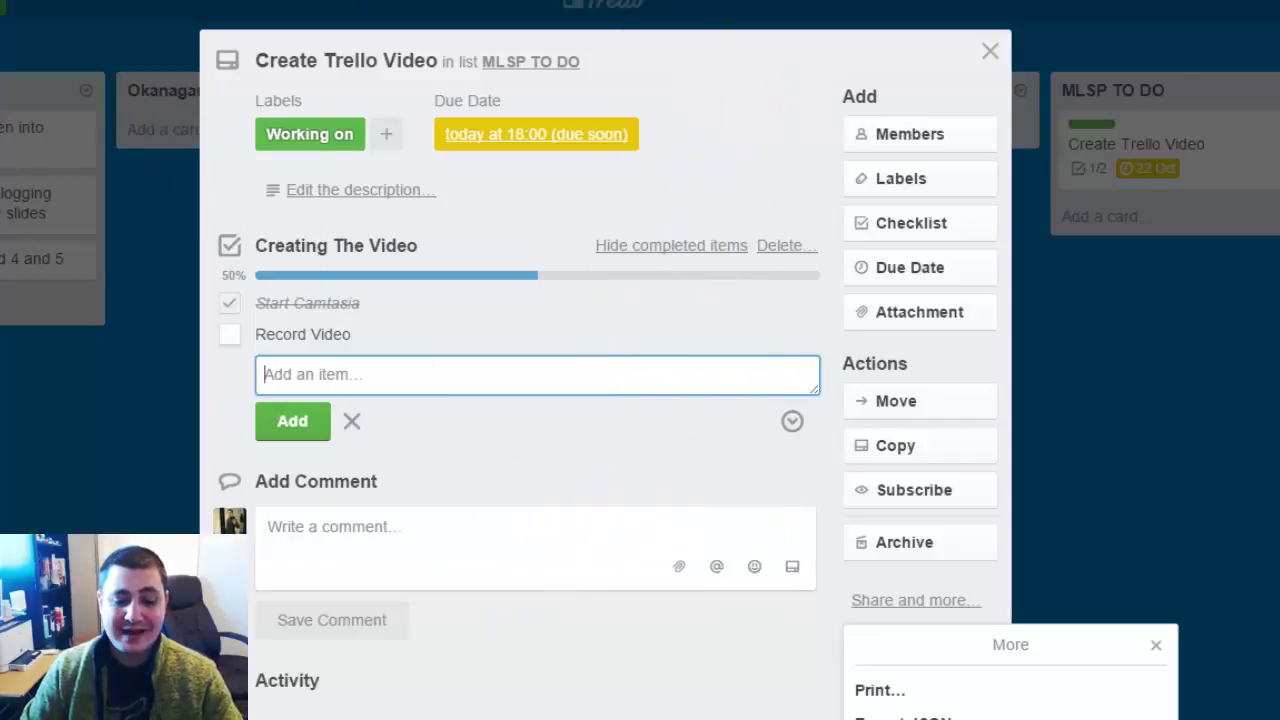
click(990, 51)
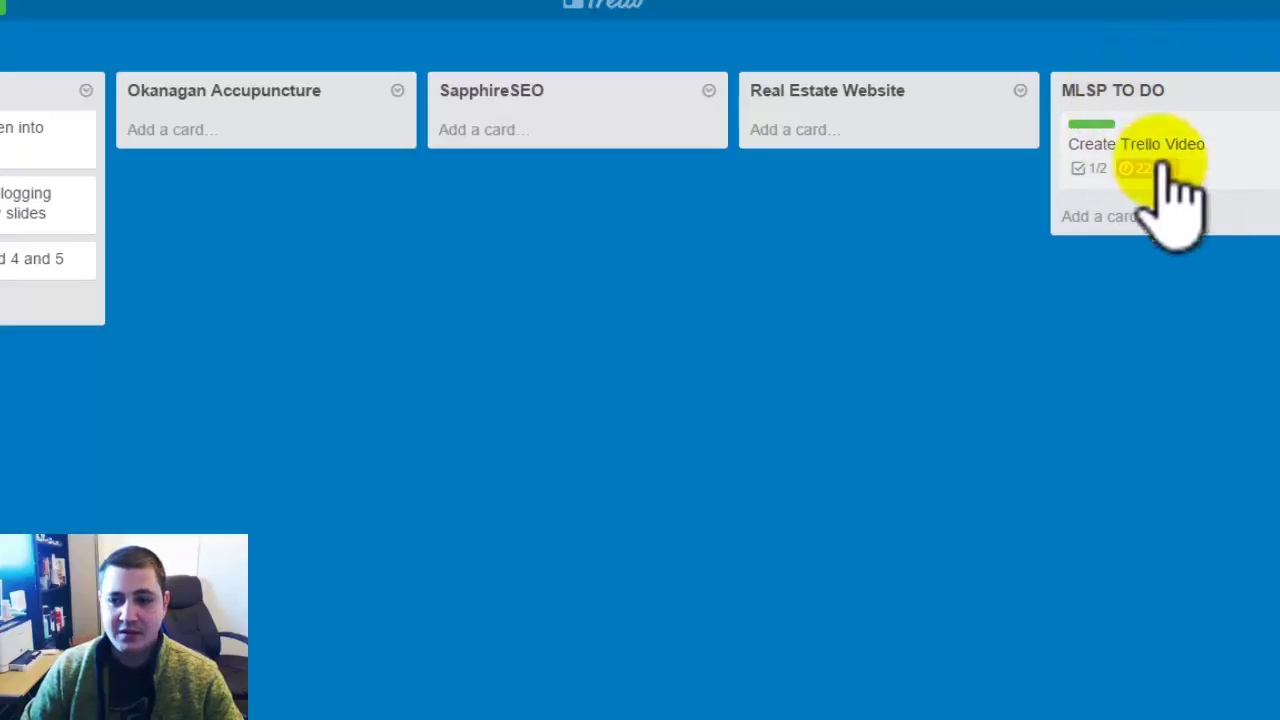
click(1279, 128)
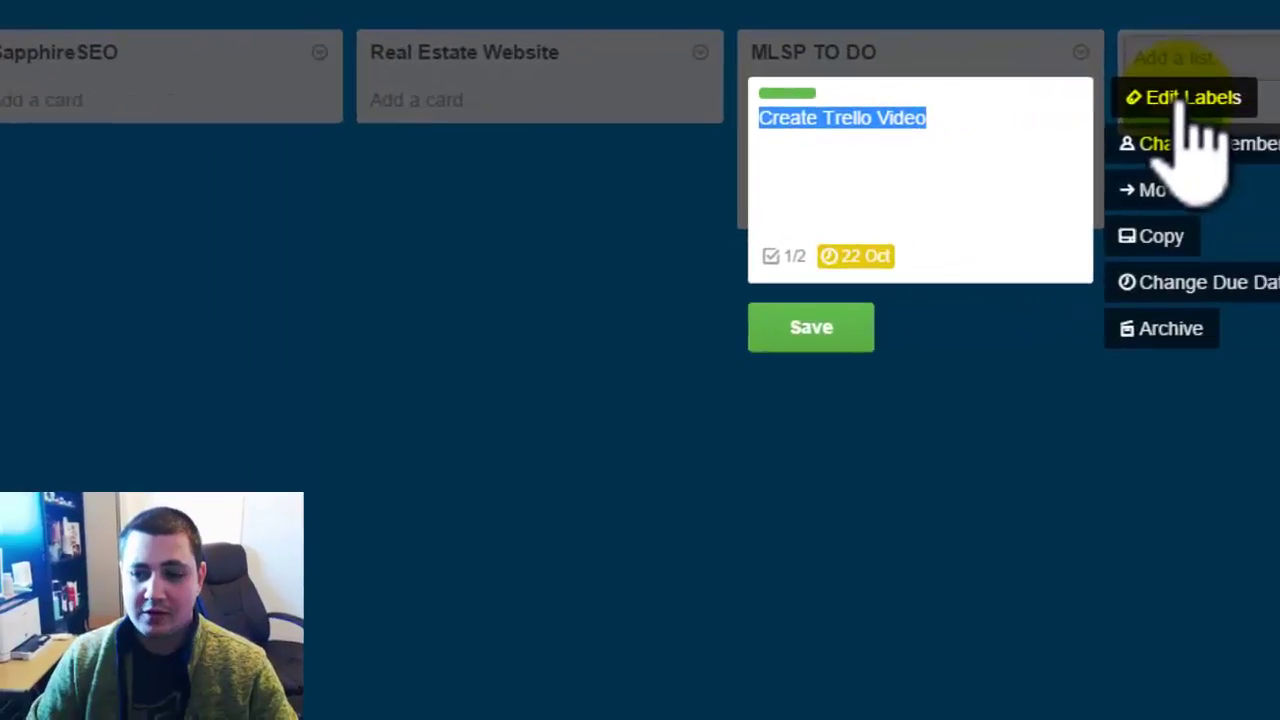
click(853, 213)
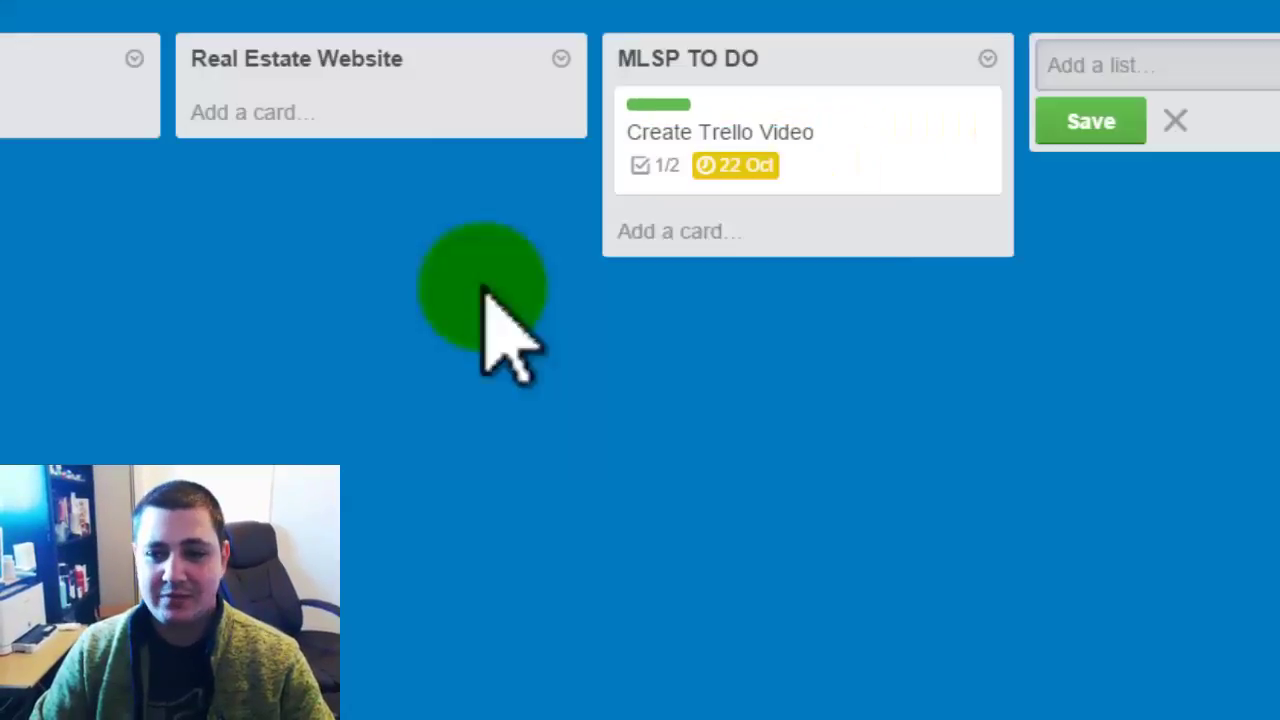
click(985, 108)
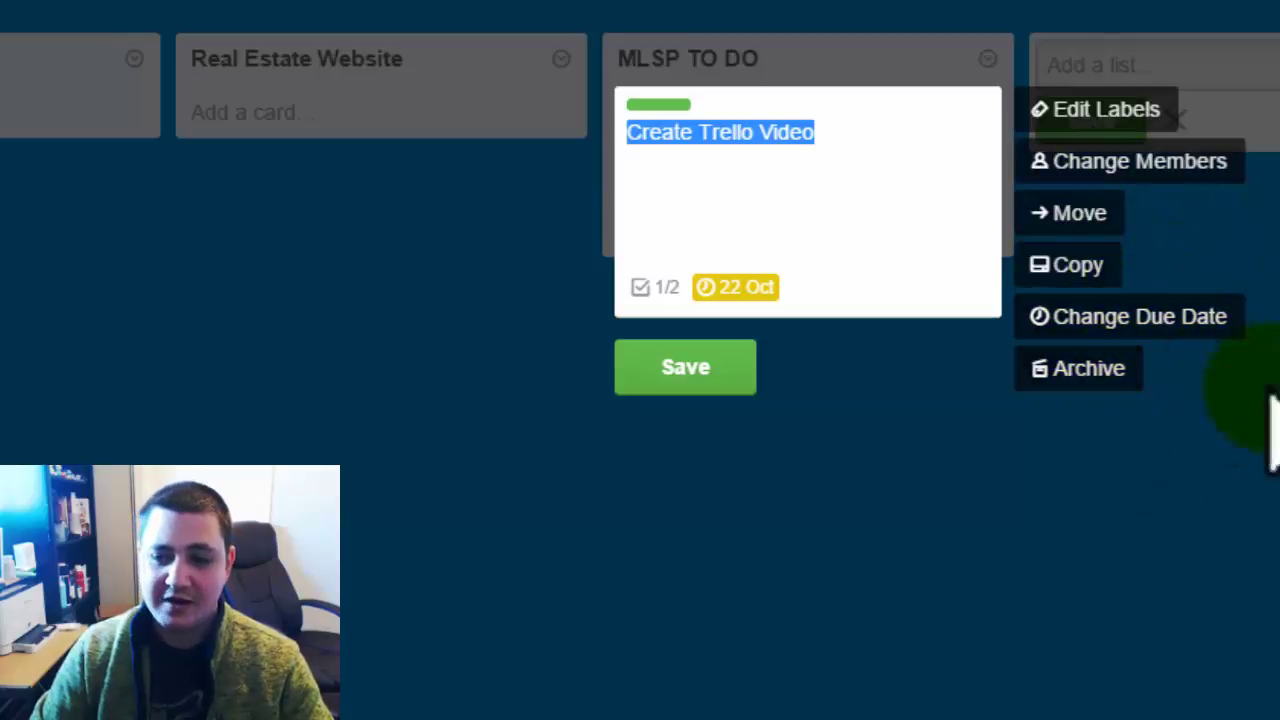
click(375, 443)
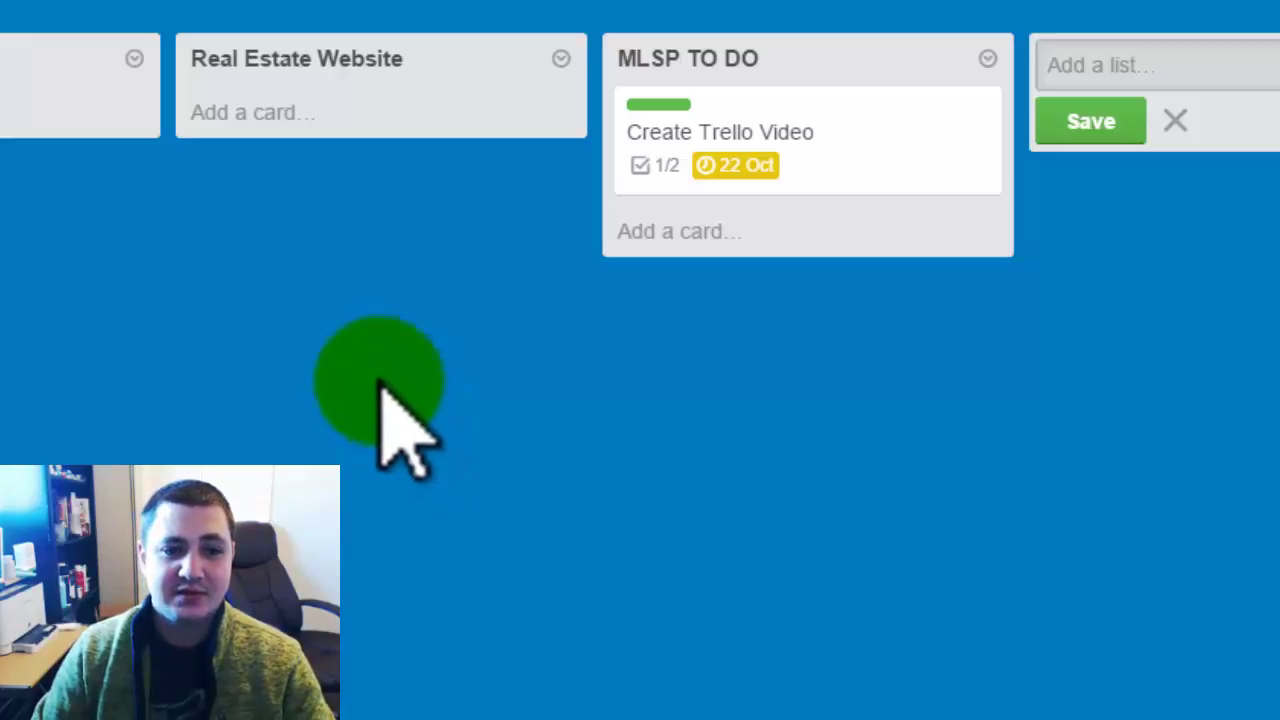
click(240, 75)
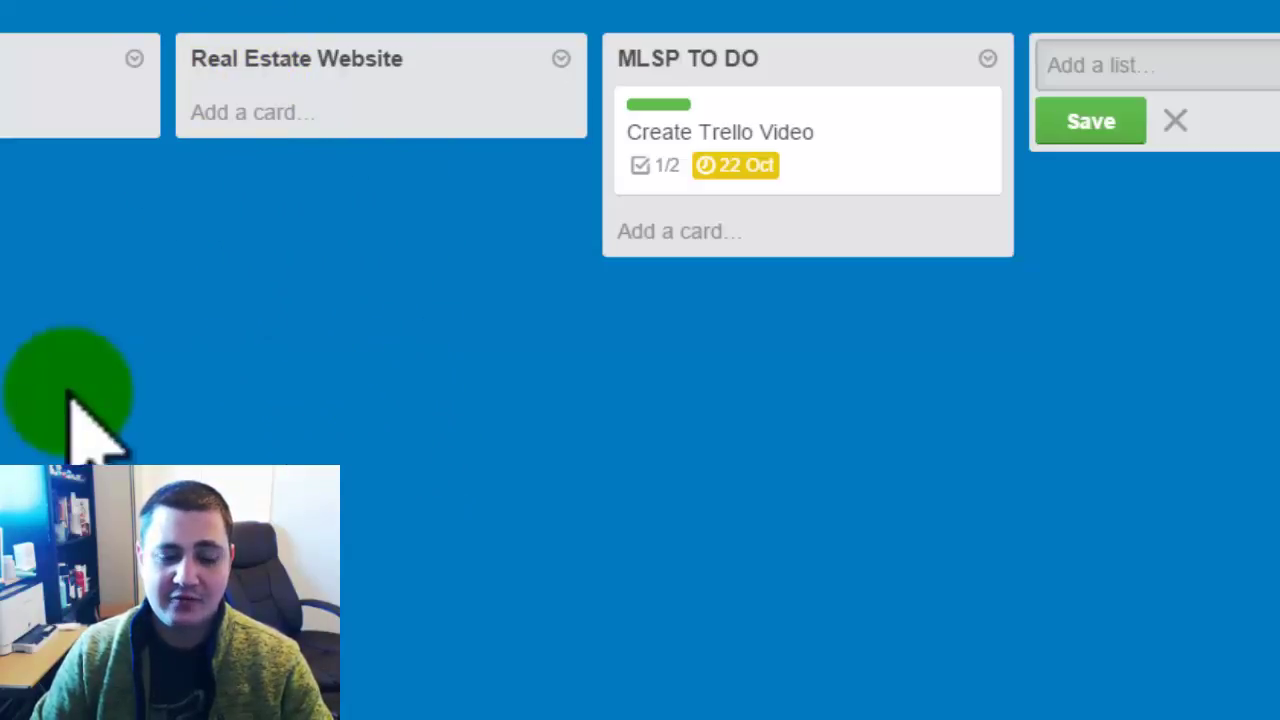
- Reopen the Create Trello Video card and show all actions: checklist, completed item and card creation
click(766, 180)
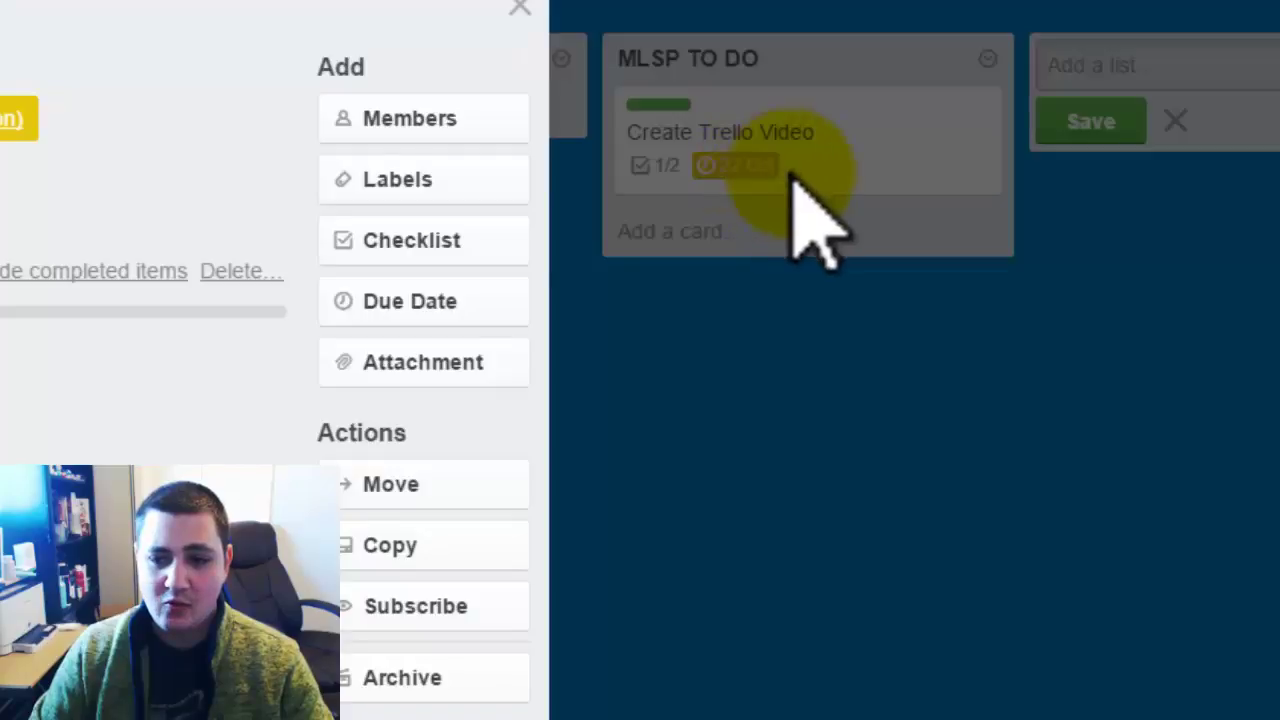
click(18, 118)
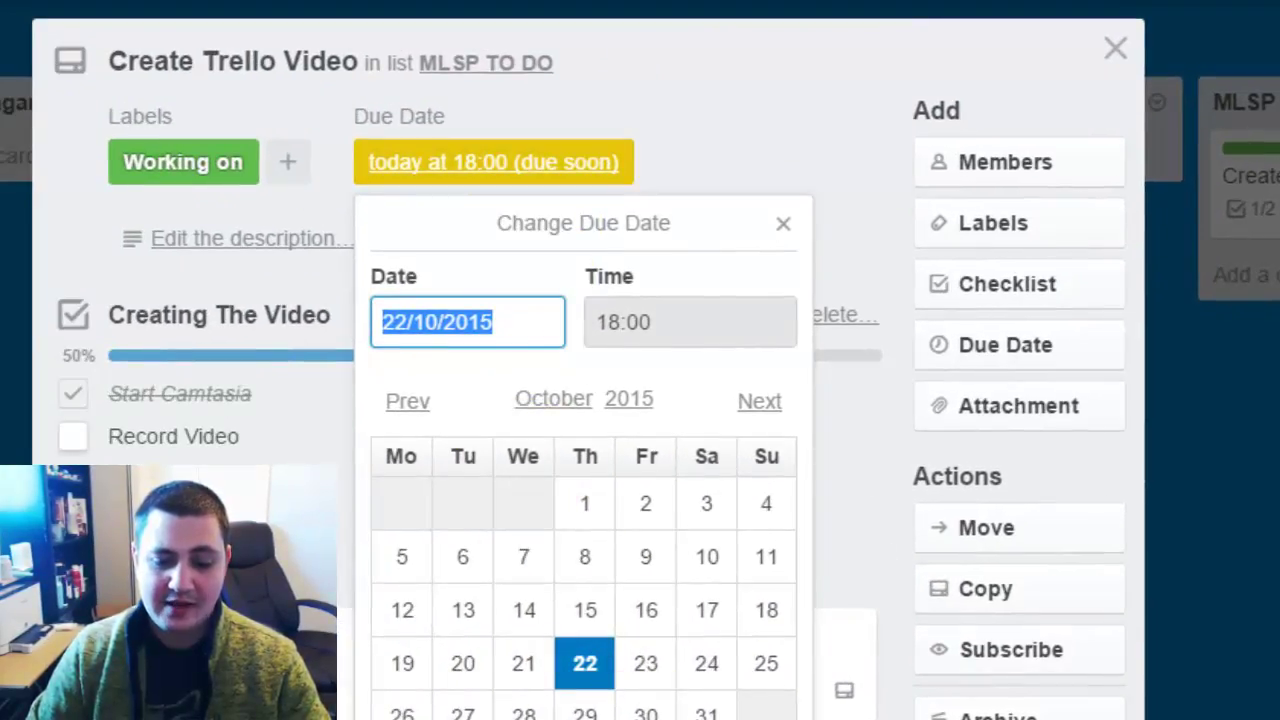
click(783, 224)
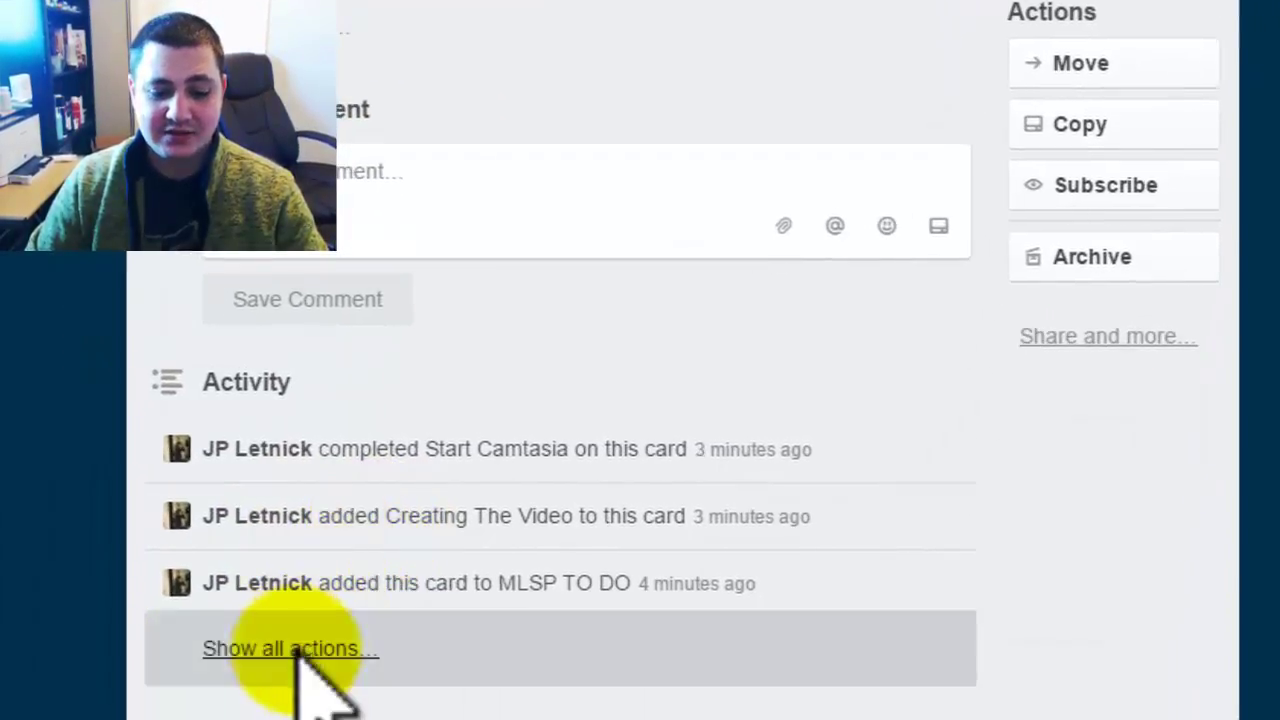
click(296, 646)
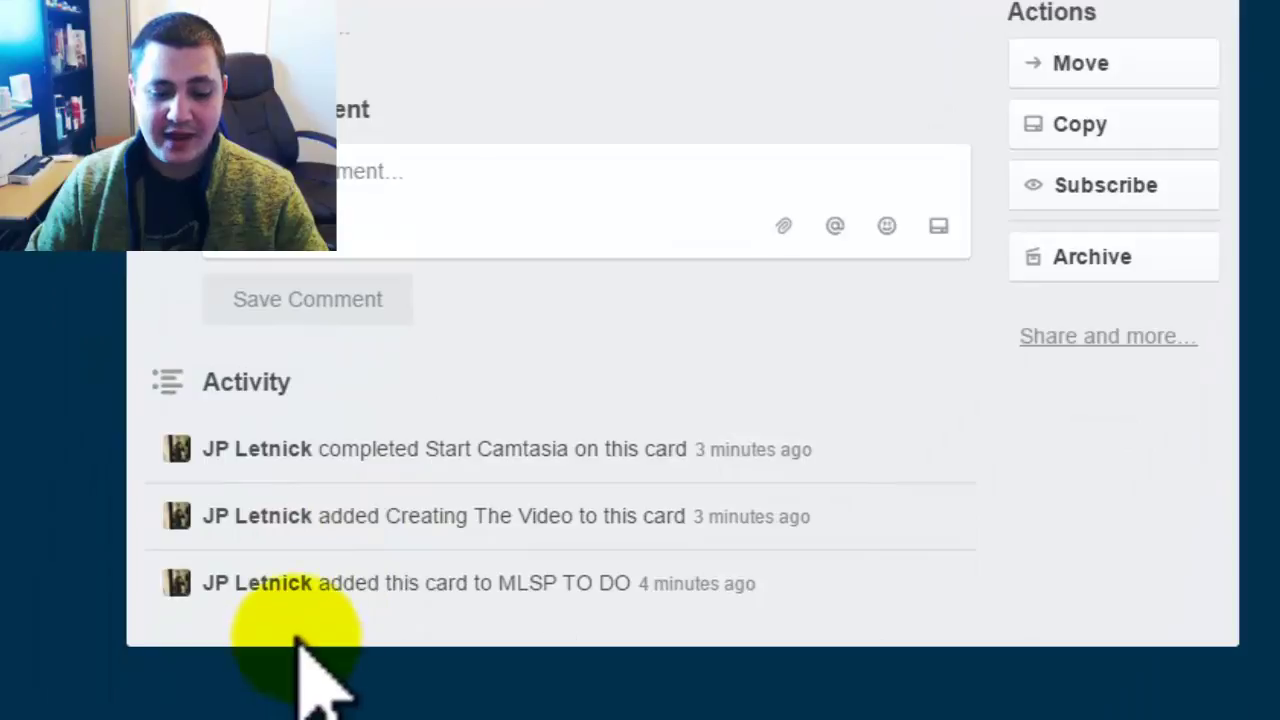